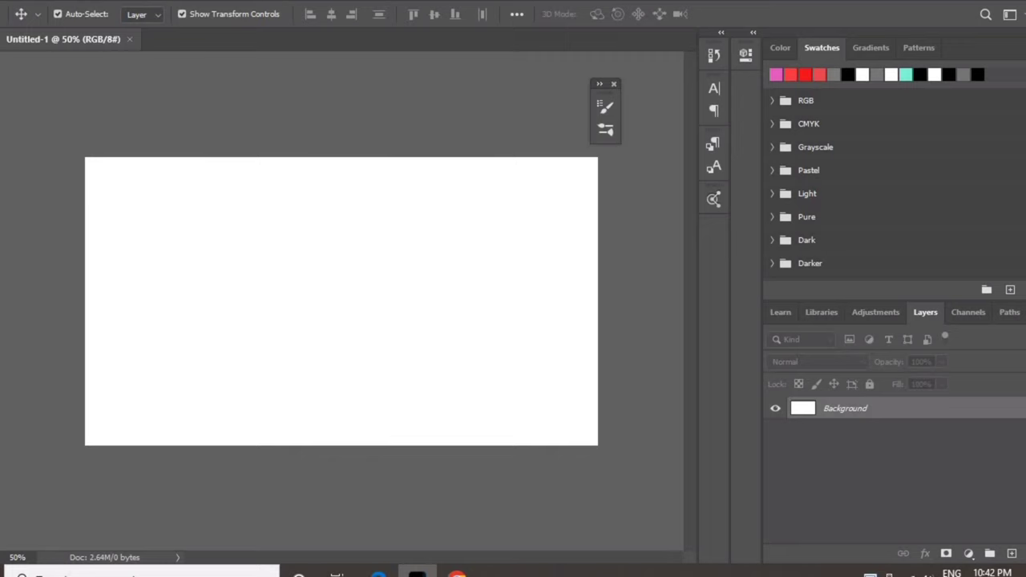
# Open watermelon-74342_640.jpg from the Downloads folder as its own document.
pyautogui.click(16, 2)
pyautogui.click(35, 20)
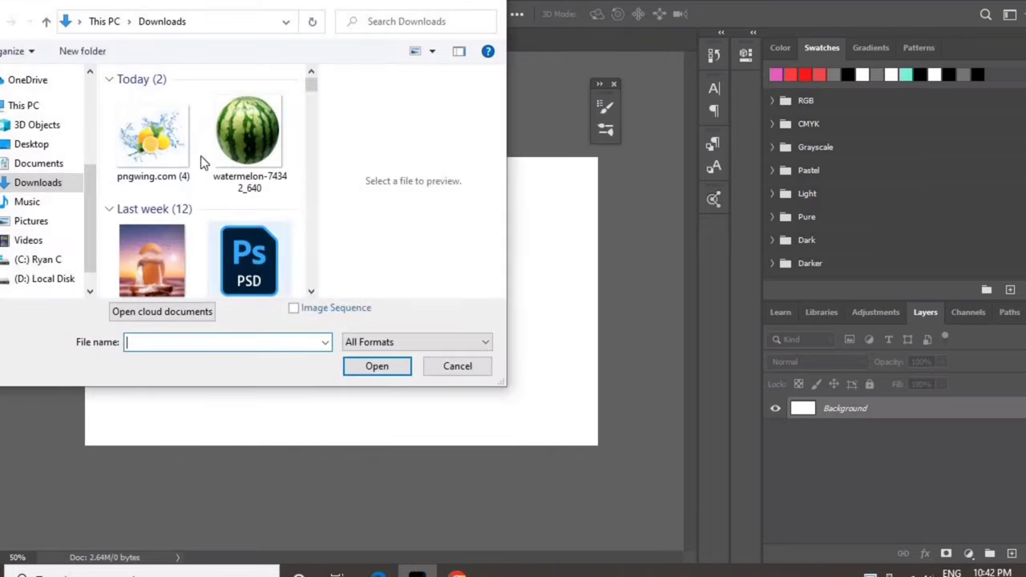
pyautogui.click(248, 132)
pyautogui.click(377, 367)
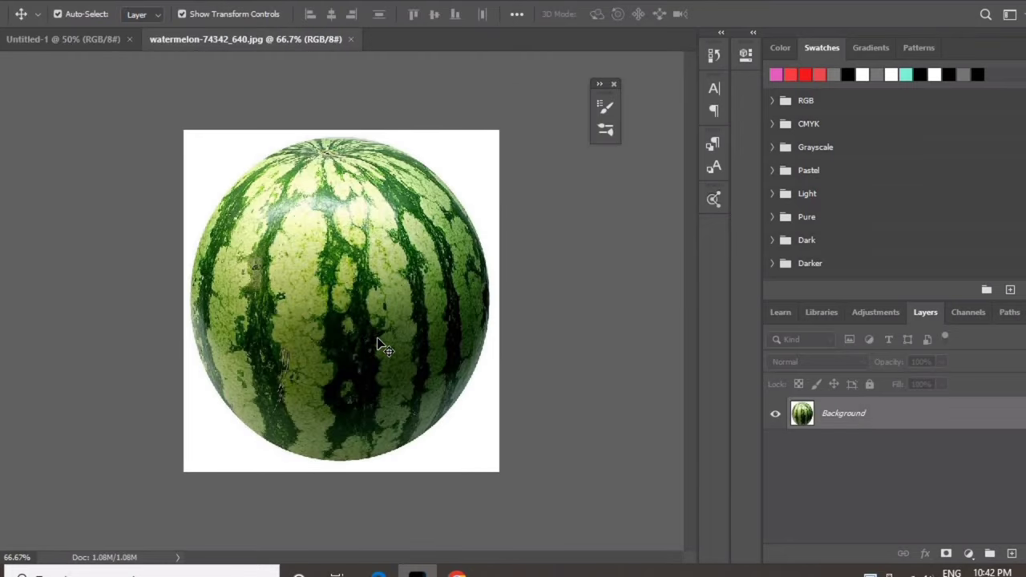
# Quick-select the whole watermelon at 100% view, trimming the selection back to the top rim.
pyautogui.hotkey('ctrl', '1')
pyautogui.press('w')
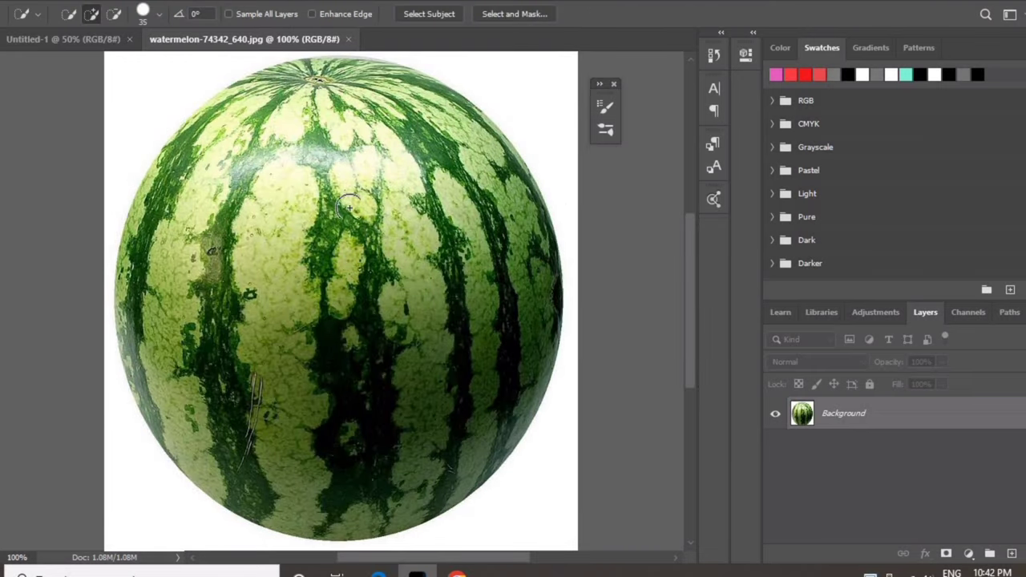
pyautogui.moveTo(412, 403); pyautogui.dragTo(346, 207)
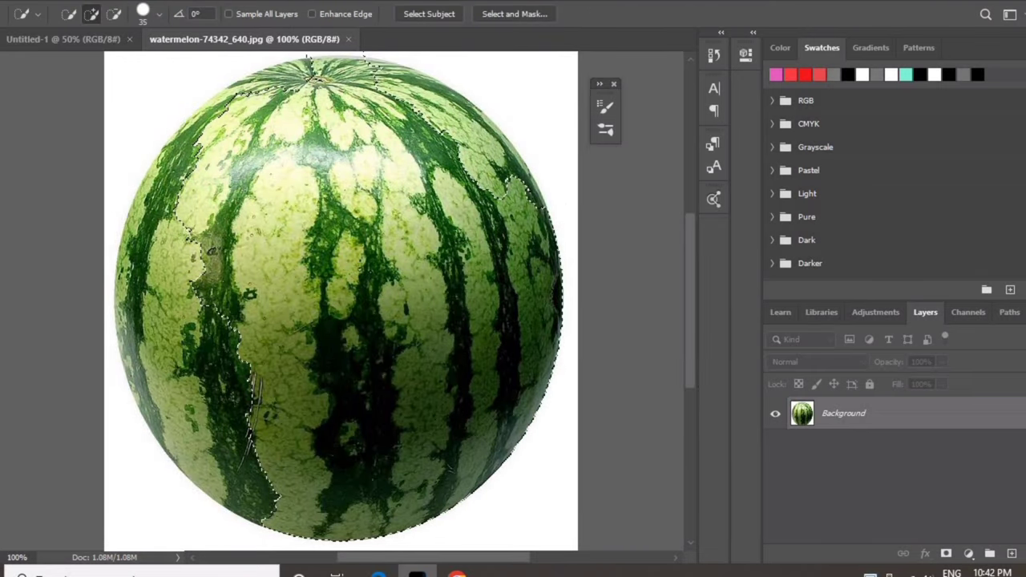
pyautogui.moveTo(192, 240); pyautogui.dragTo(221, 437)
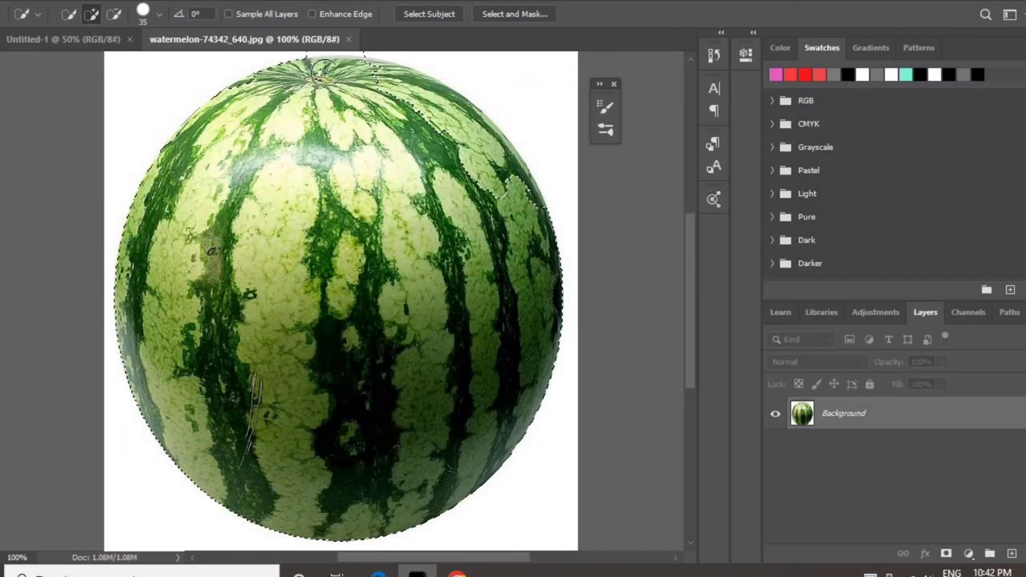
pyautogui.moveTo(419, 105); pyautogui.dragTo(484, 134)
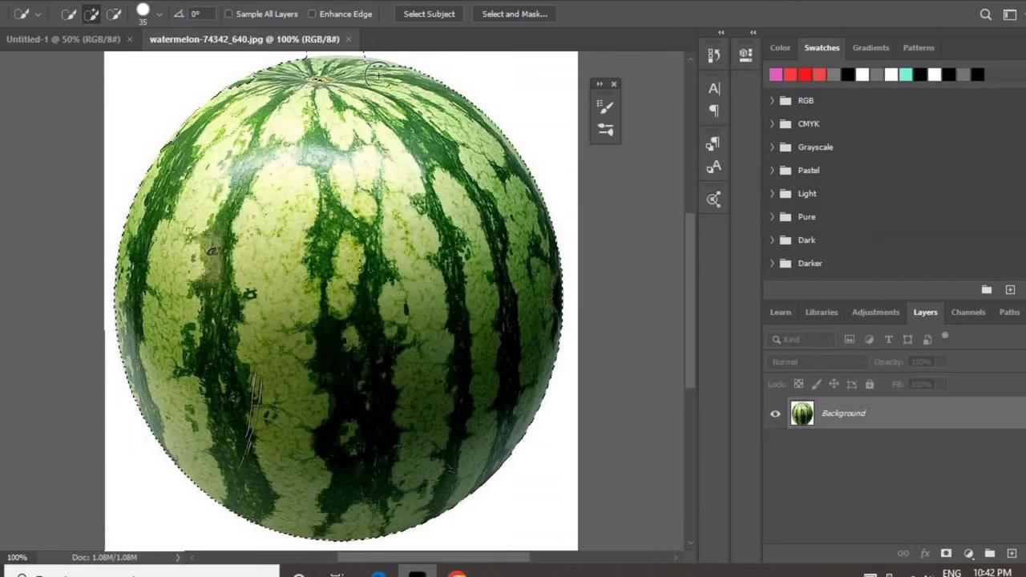
pyautogui.moveTo(239, 98); pyautogui.dragTo(196, 147)
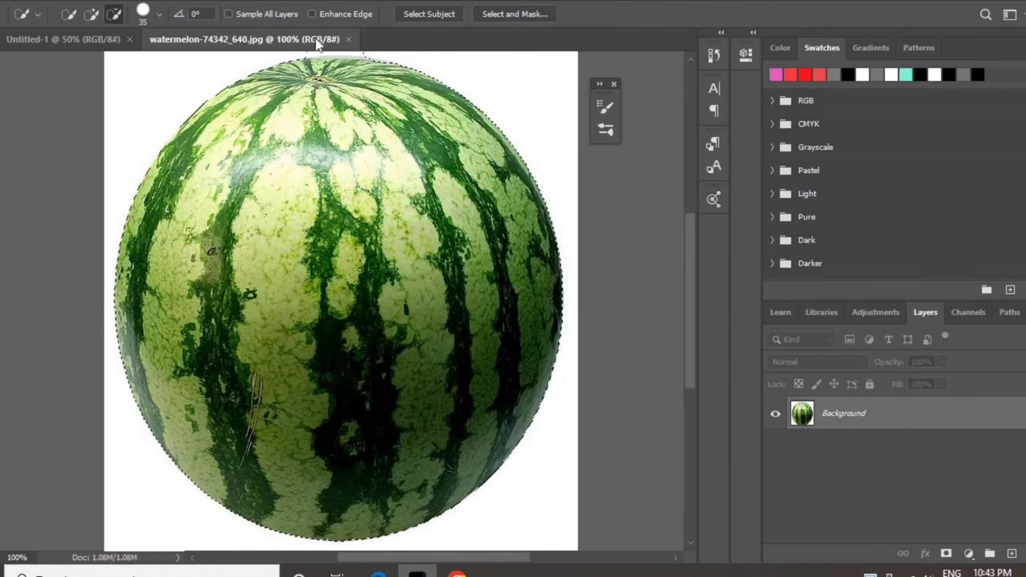
pyautogui.press('alt')
pyautogui.press('[')
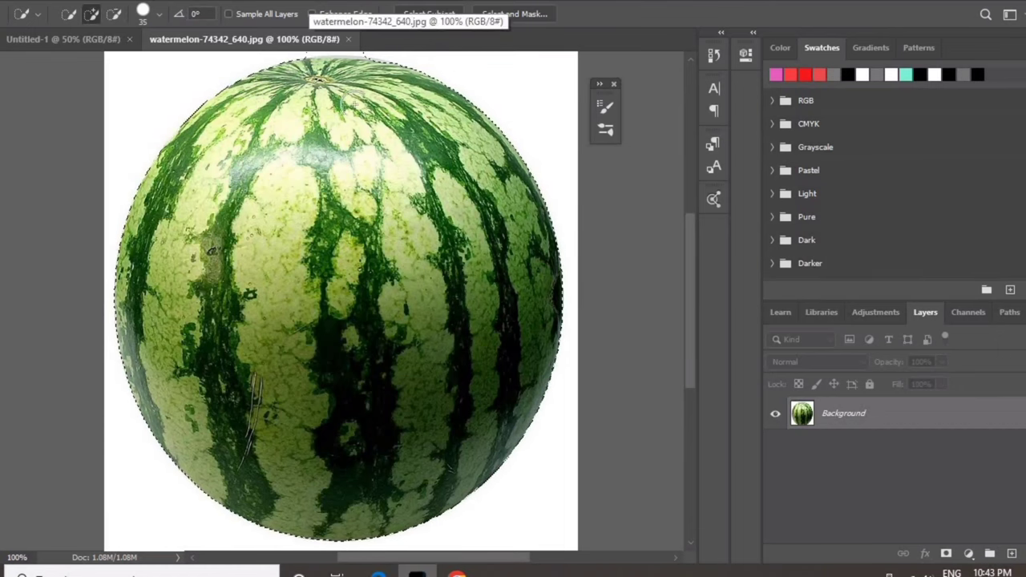
pyautogui.press('alt')
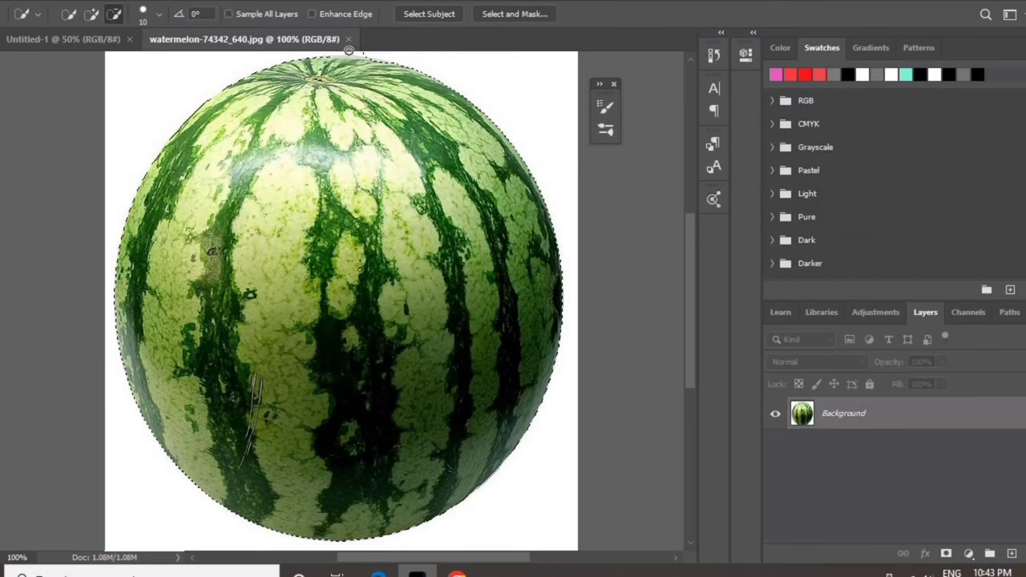
pyautogui.moveTo(403, 57); pyautogui.dragTo(373, 70)
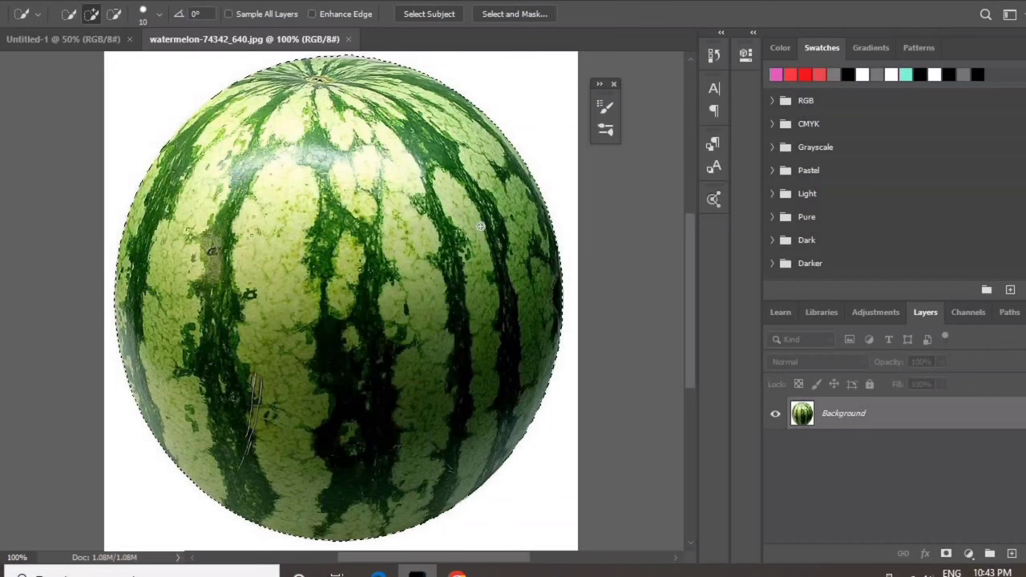
# Feather the watermelon selection to soften its edge.
pyautogui.rightClick(354, 175)
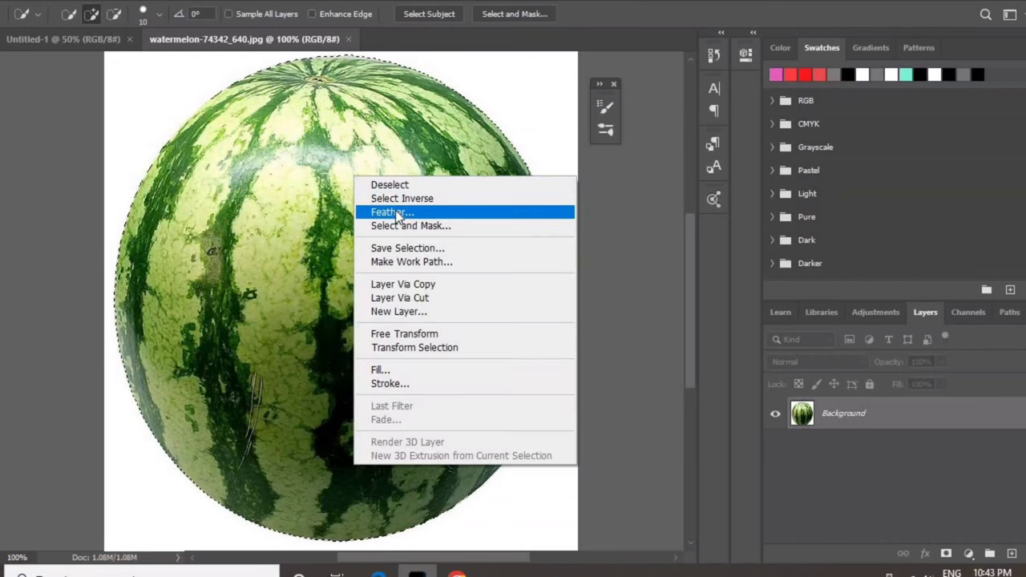
pyautogui.click(396, 212)
pyautogui.click(593, 161)
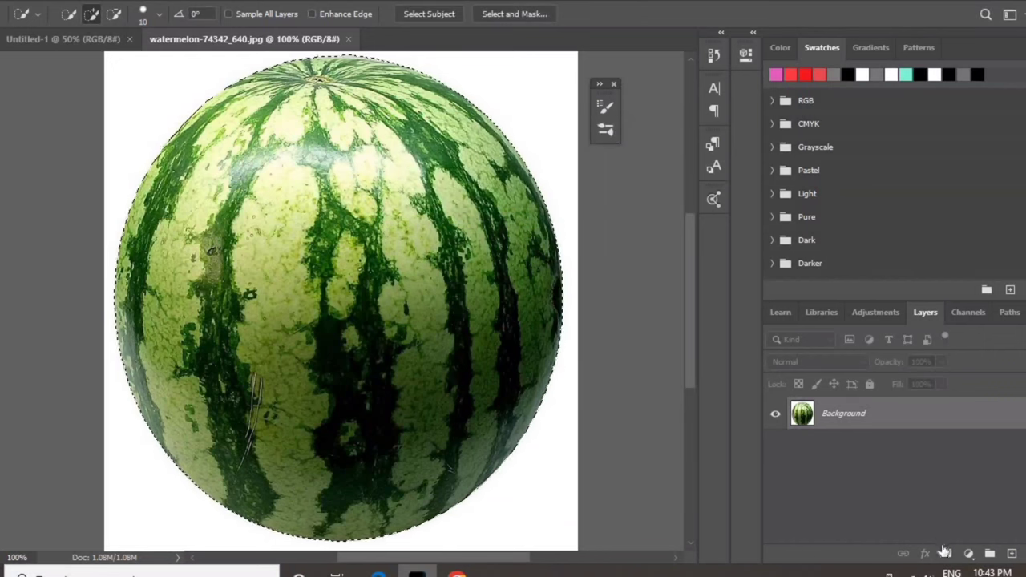
# Copy the watermelon into Untitled-1 as a Smart Object layer and scale it slightly smaller.
pyautogui.hotkey('ctrl', 'j')
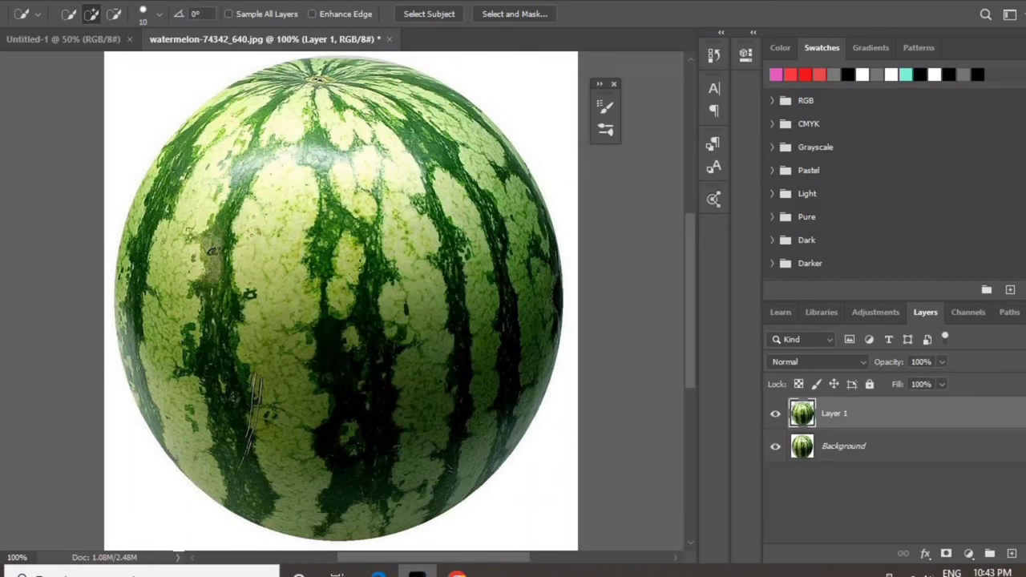
pyautogui.press('v')
pyautogui.moveTo(291, 197)
pyautogui.mouseDown()
pyautogui.moveTo(79, 44)
pyautogui.moveTo(331, 309)
pyautogui.mouseUp()
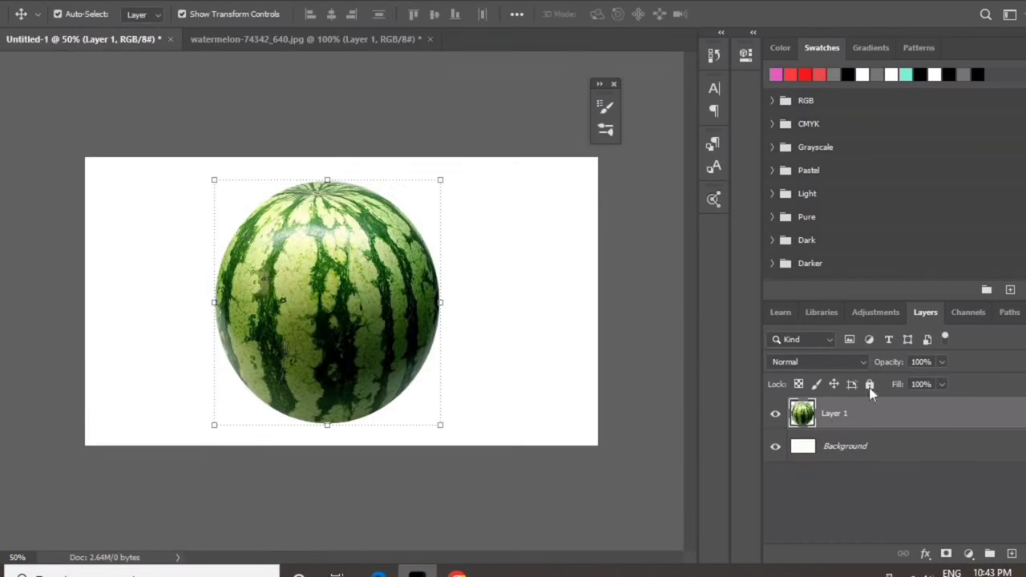
pyautogui.rightClick(862, 413)
pyautogui.click(757, 205)
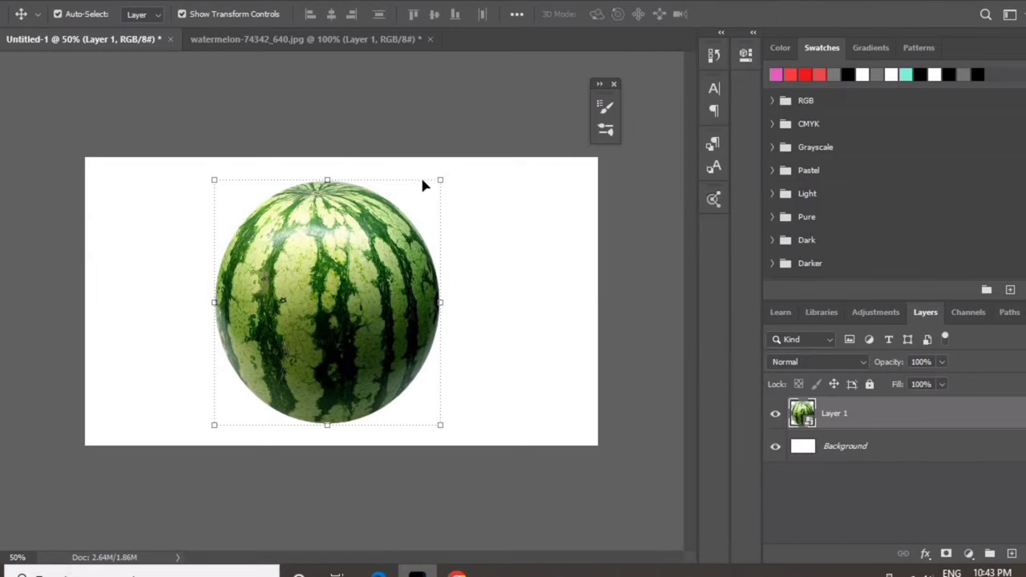
pyautogui.moveTo(443, 177); pyautogui.dragTo(458, 197)
# Commit the watermelon's new size and add a gradient fill layer above the Background.
pyautogui.click(732, 18)
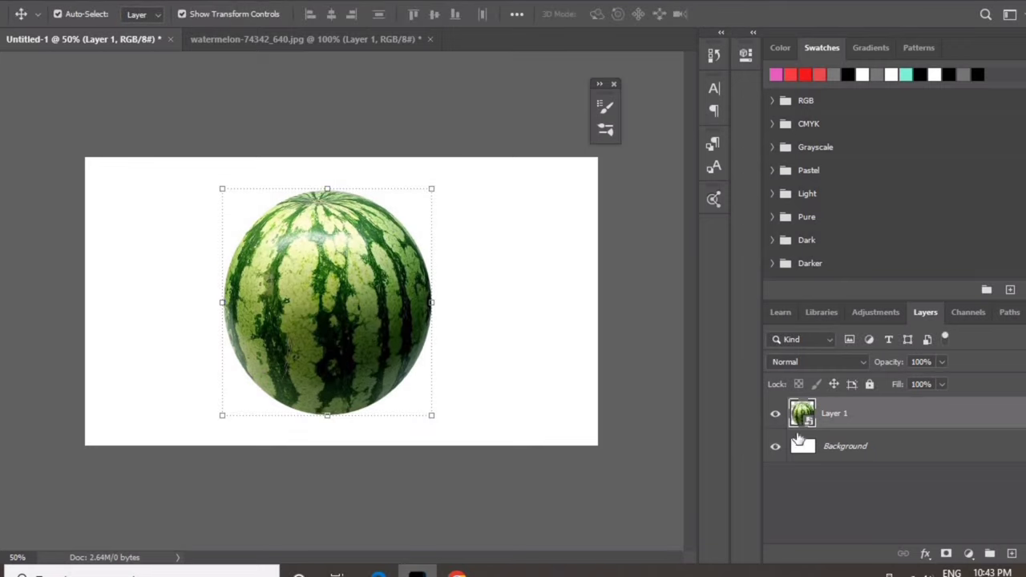
pyautogui.click(850, 445)
pyautogui.click(968, 553)
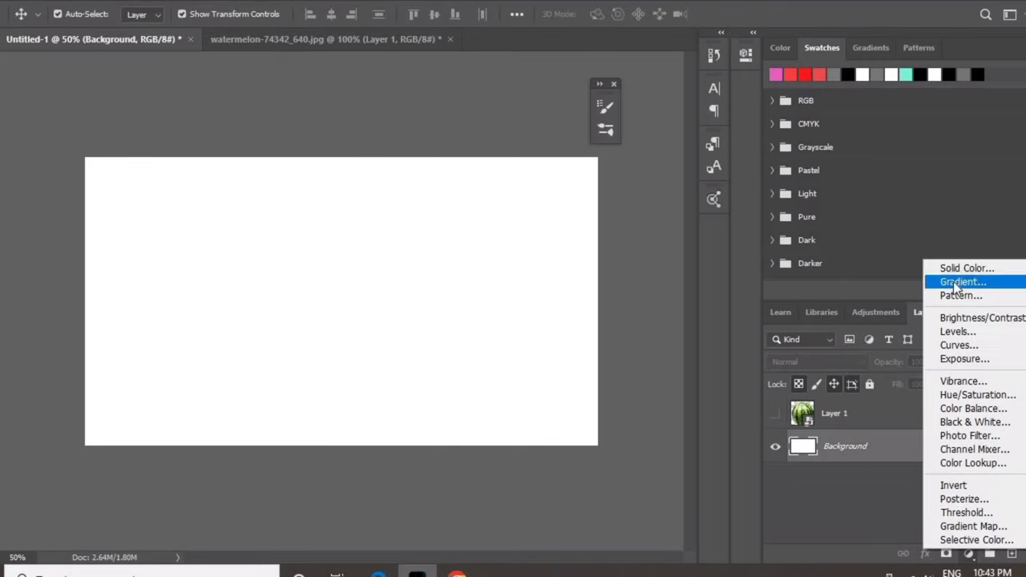
pyautogui.click(962, 281)
# Make the gradient a radial white-to-light-green fill, then show the watermelon and nudge it right.
pyautogui.click(833, 144)
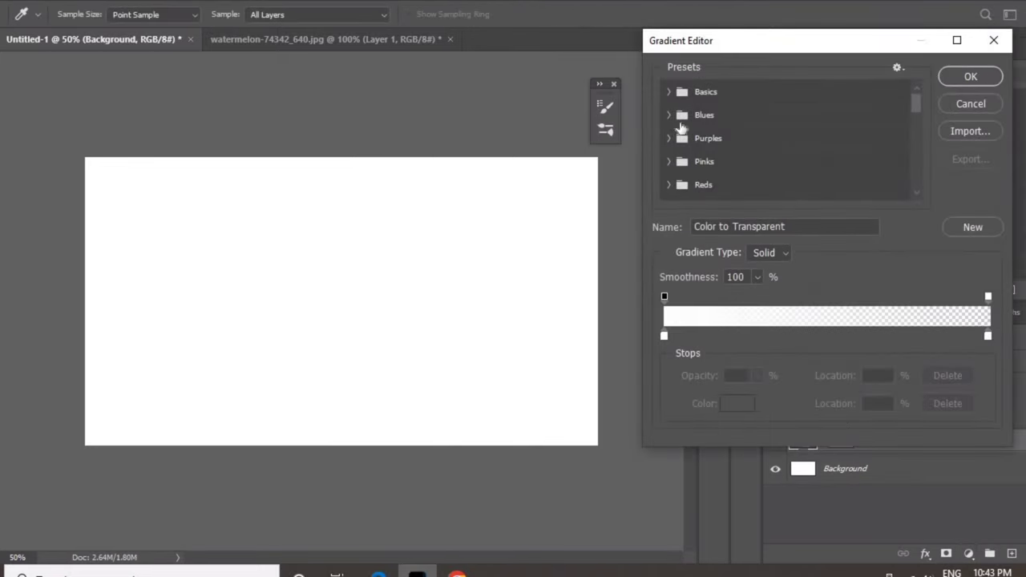
pyautogui.scroll(-1, 680, 176)
pyautogui.scroll(-1, 685, 189)
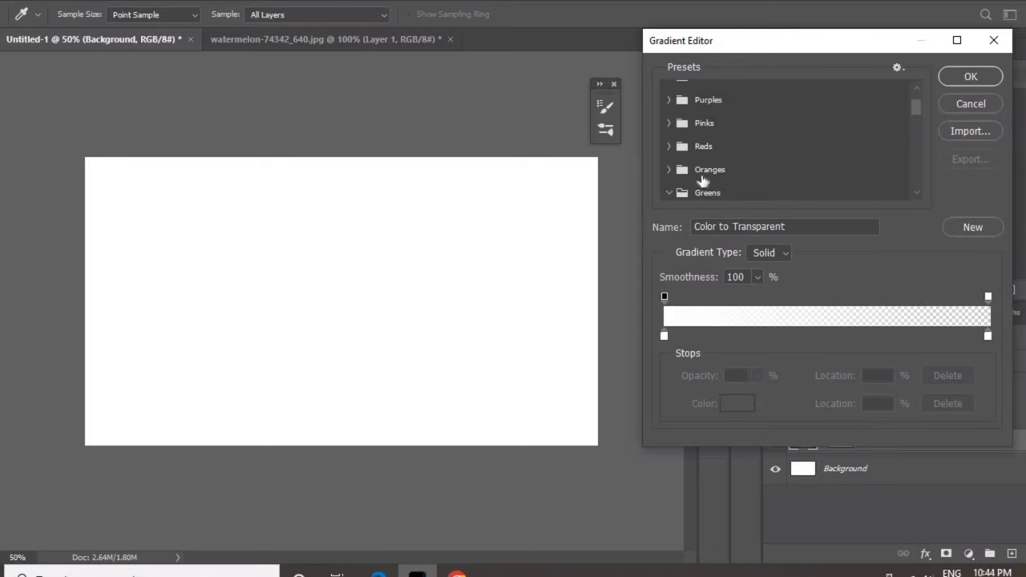
pyautogui.click(734, 403)
pyautogui.moveTo(717, 199); pyautogui.dragTo(723, 190)
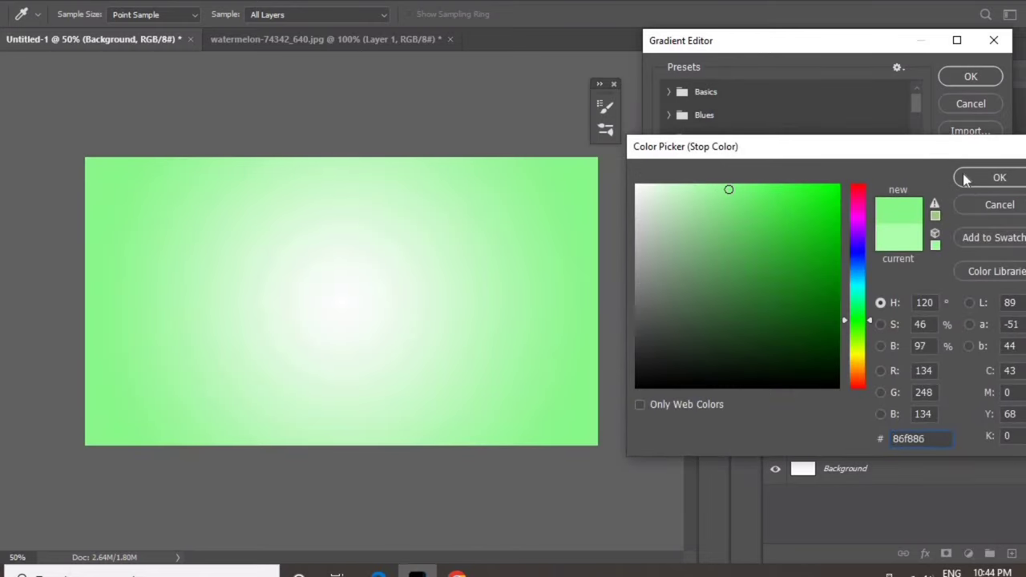
pyautogui.click(990, 178)
pyautogui.click(971, 76)
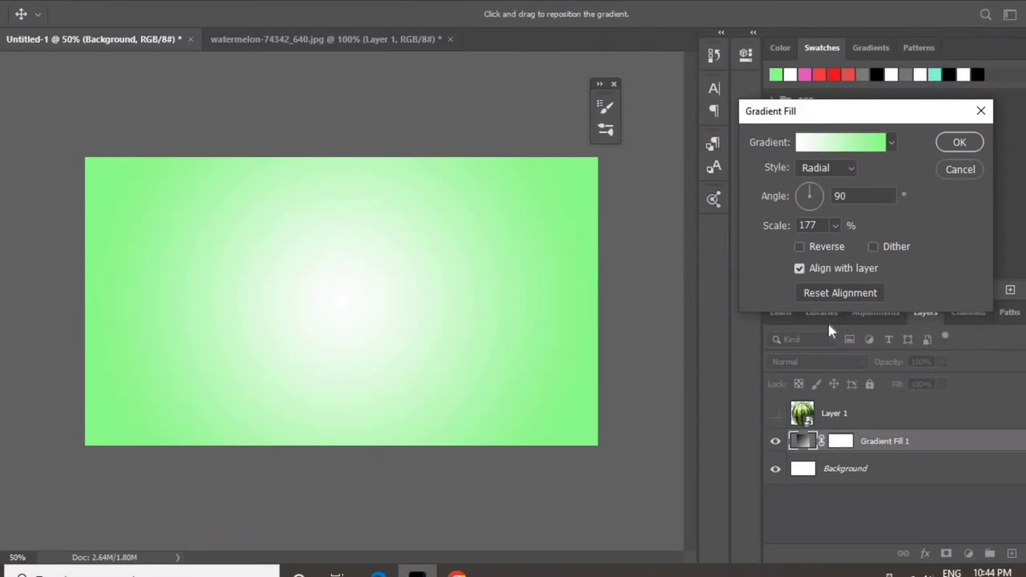
pyautogui.click(959, 143)
pyautogui.click(775, 412)
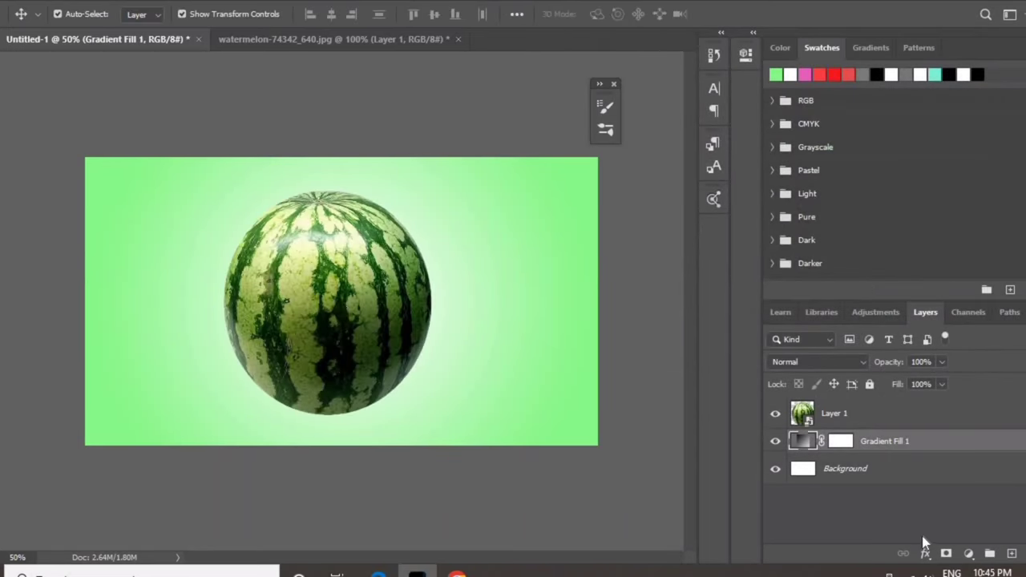
pyautogui.moveTo(337, 305); pyautogui.dragTo(350, 305)
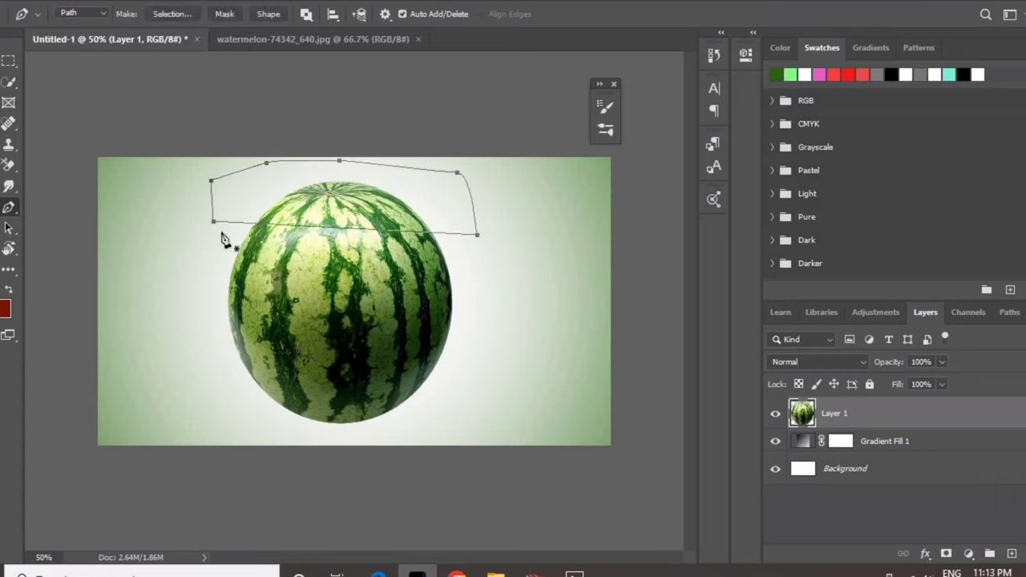
# Cut the watermelon top away along the drawn path and paste it onto a new layer.
pyautogui.hotkey('ctrl', 'Return')
pyautogui.press('Delete')
pyautogui.hotkey('ctrl', 'd')
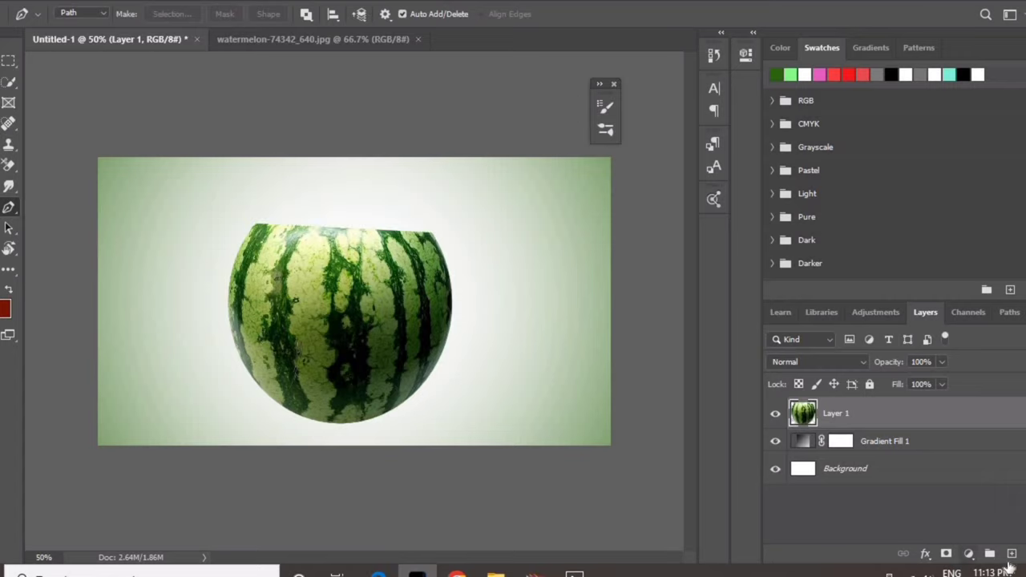
pyautogui.click(1011, 553)
pyautogui.hotkey('ctrl', 'v')
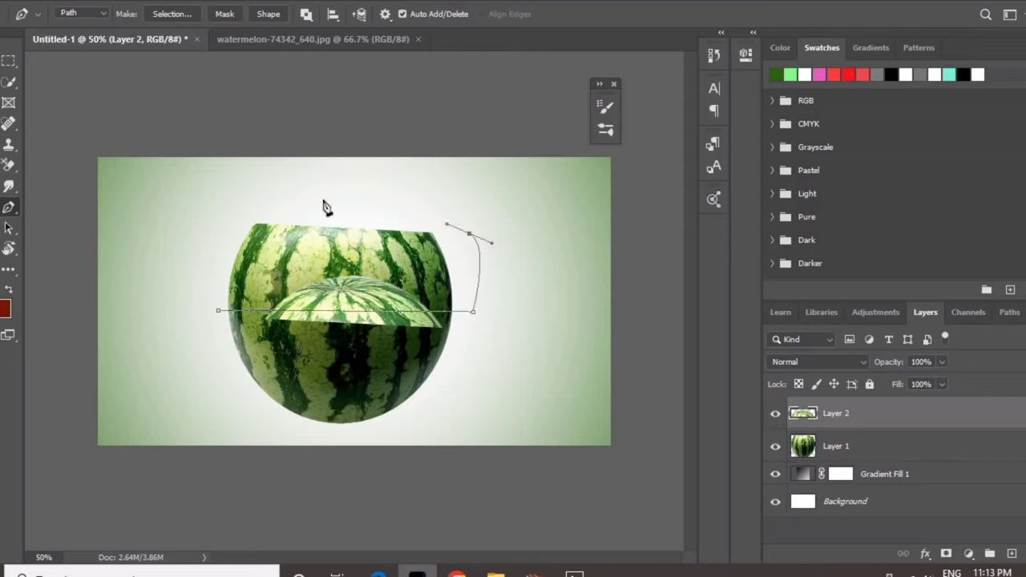
# Trim the body layer along the second path and cut the band onto new Layer 3.
pyautogui.hotkey('ctrl', 'Return')
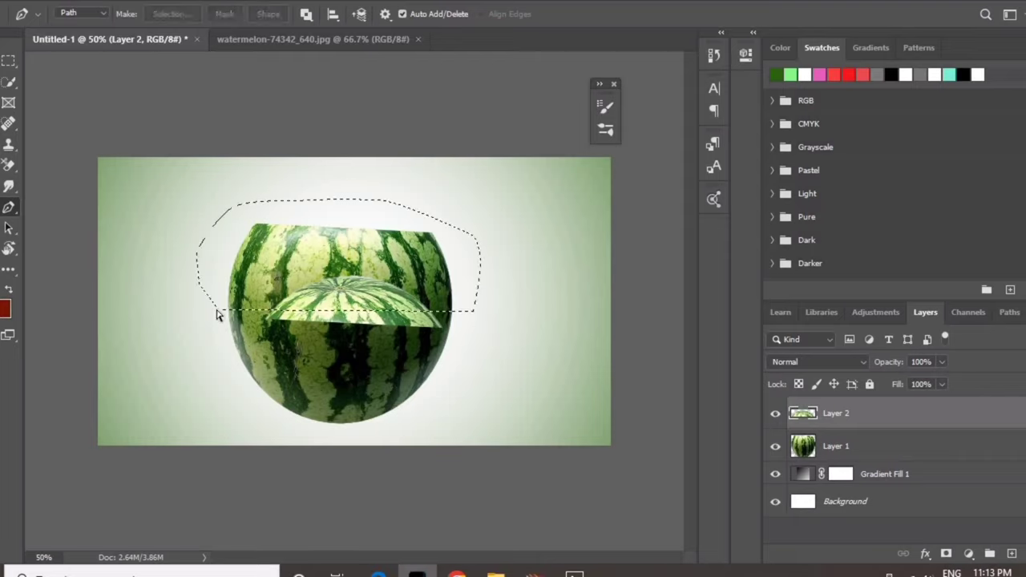
pyautogui.press('Delete')
pyautogui.hotkey('ctrl', 'd')
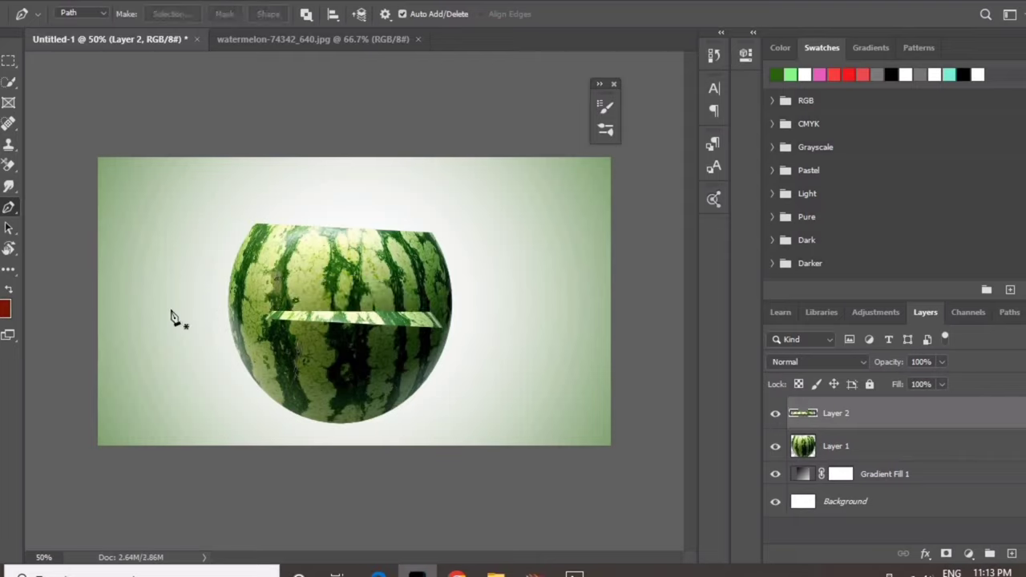
pyautogui.hotkey('ctrl', 'z')
pyautogui.hotkey('ctrl', 'z')
pyautogui.click(850, 445)
pyautogui.press('Delete')
pyautogui.hotkey('ctrl', 'd')
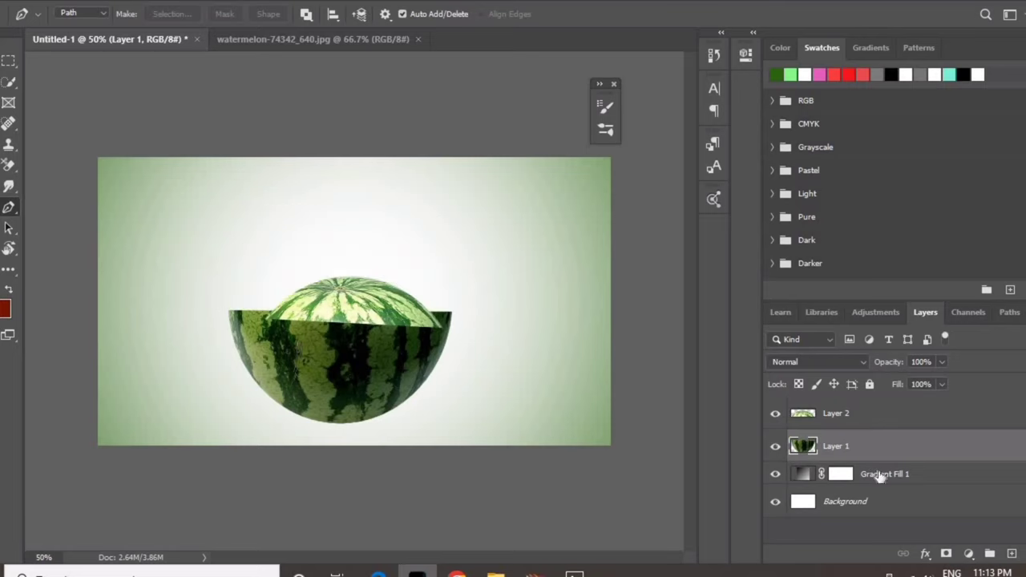
pyautogui.click(1012, 554)
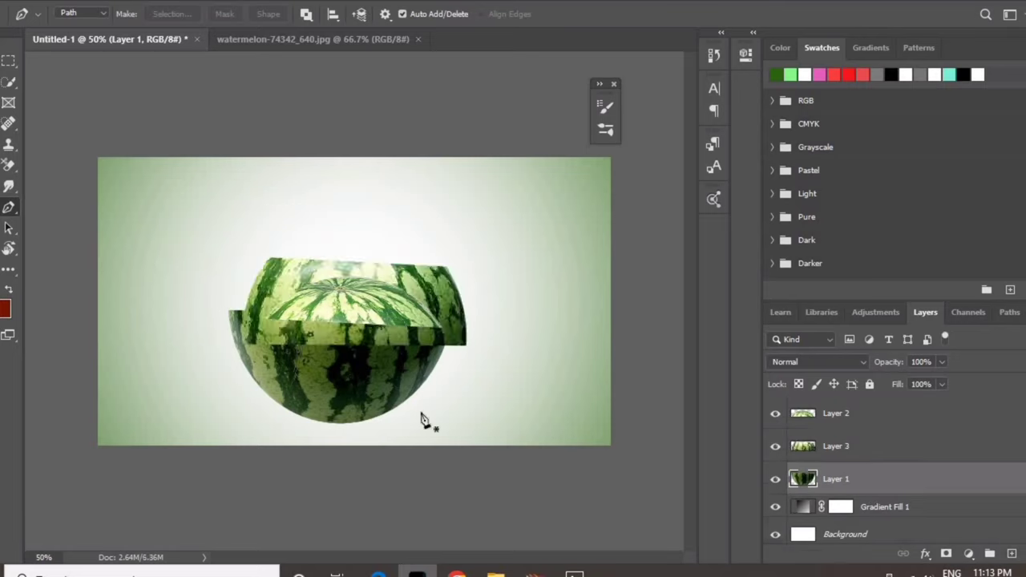
# Raise the top cap and second band to open gaps above the lower half.
pyautogui.press('v')
pyautogui.moveTo(393, 309); pyautogui.dragTo(368, 219)
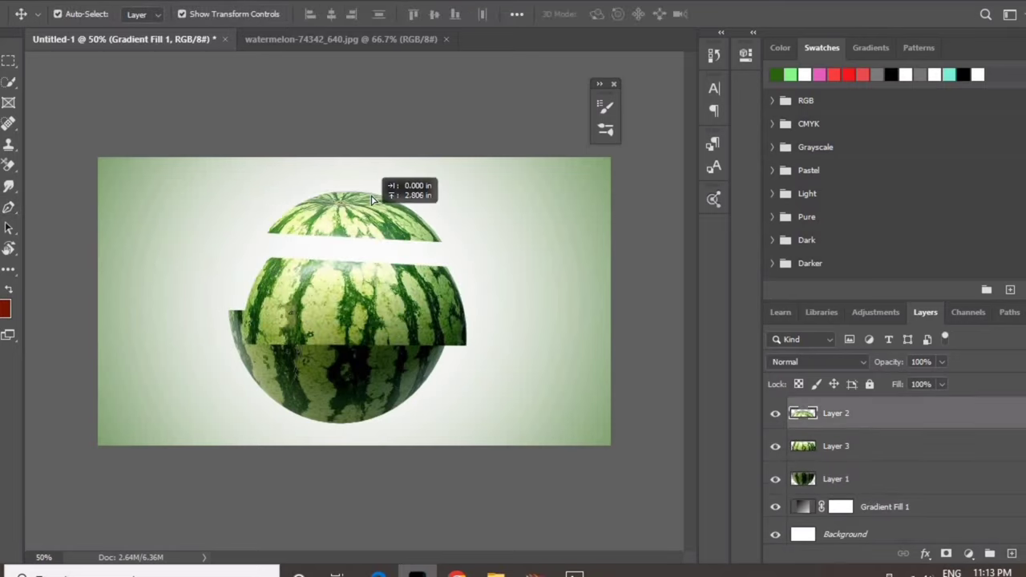
pyautogui.moveTo(372, 311); pyautogui.dragTo(366, 274)
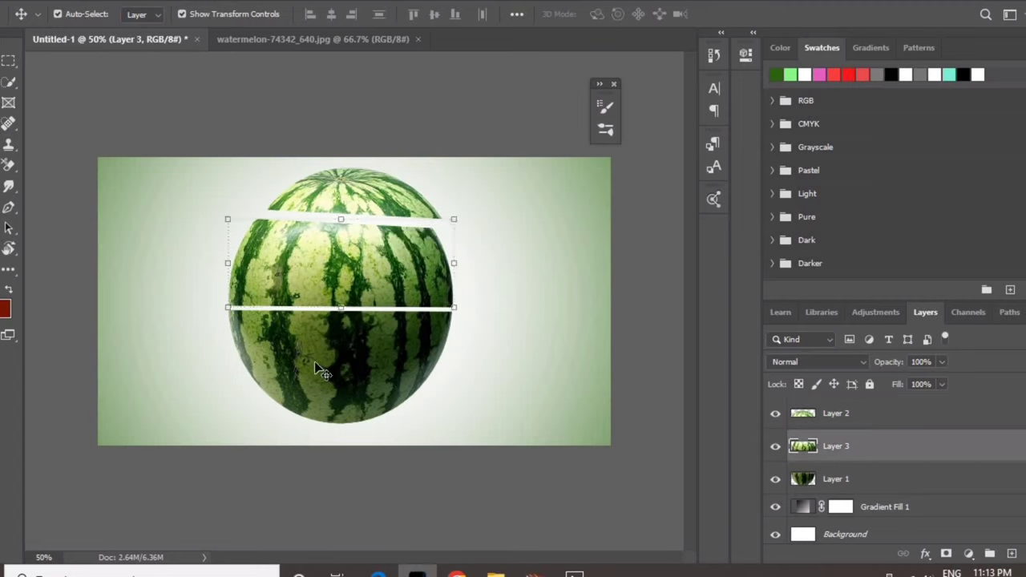
pyautogui.click(843, 475)
# Outline a band of the lower half with the Pen and cut it onto new Layer 4.
pyautogui.click(9, 208)
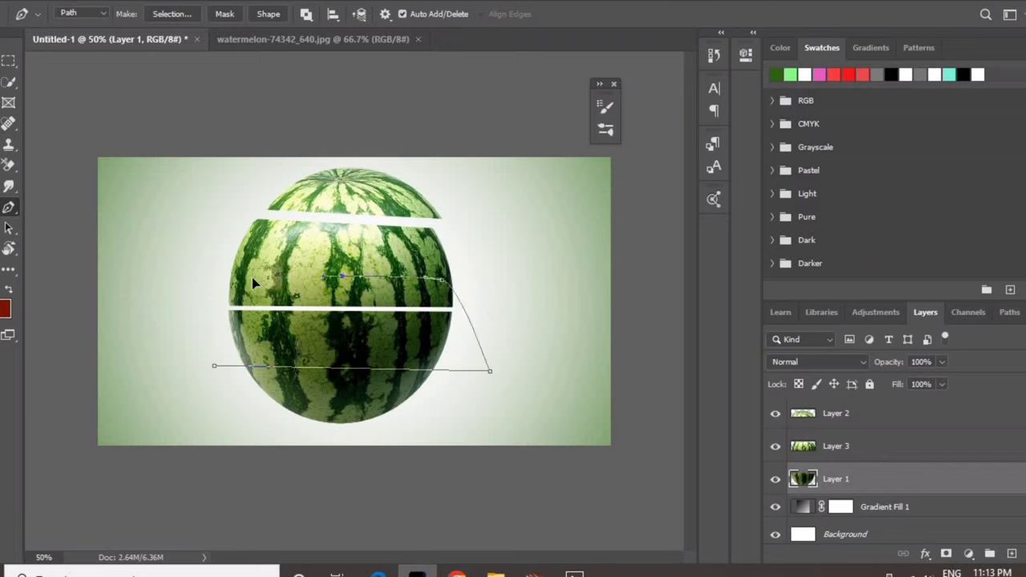
pyautogui.click(215, 371)
pyautogui.hotkey('ctrl', 'Return')
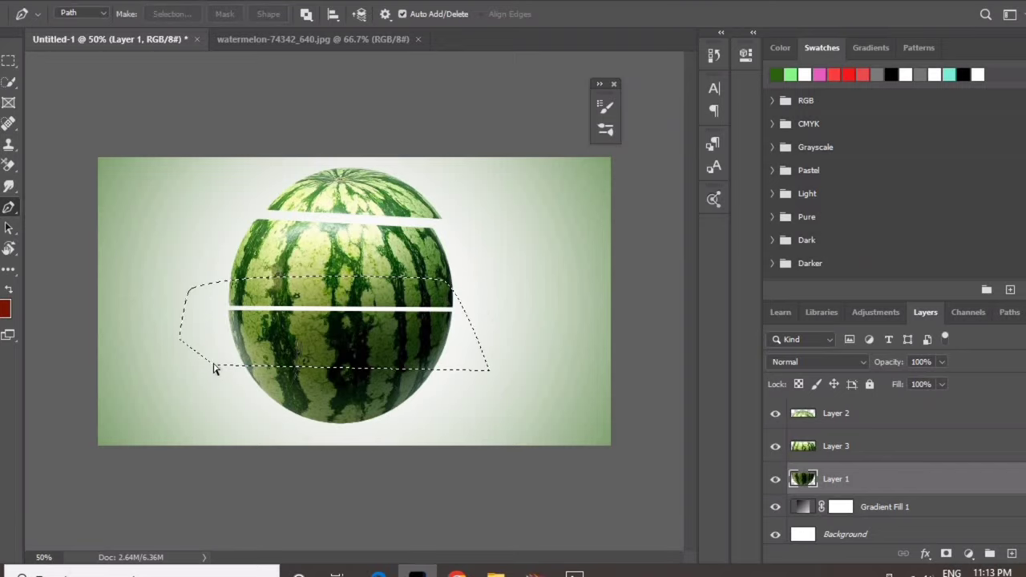
pyautogui.press('Delete')
pyautogui.hotkey('ctrl', 'd')
pyautogui.click(1011, 556)
pyautogui.moveTo(365, 304); pyautogui.dragTo(376, 329)
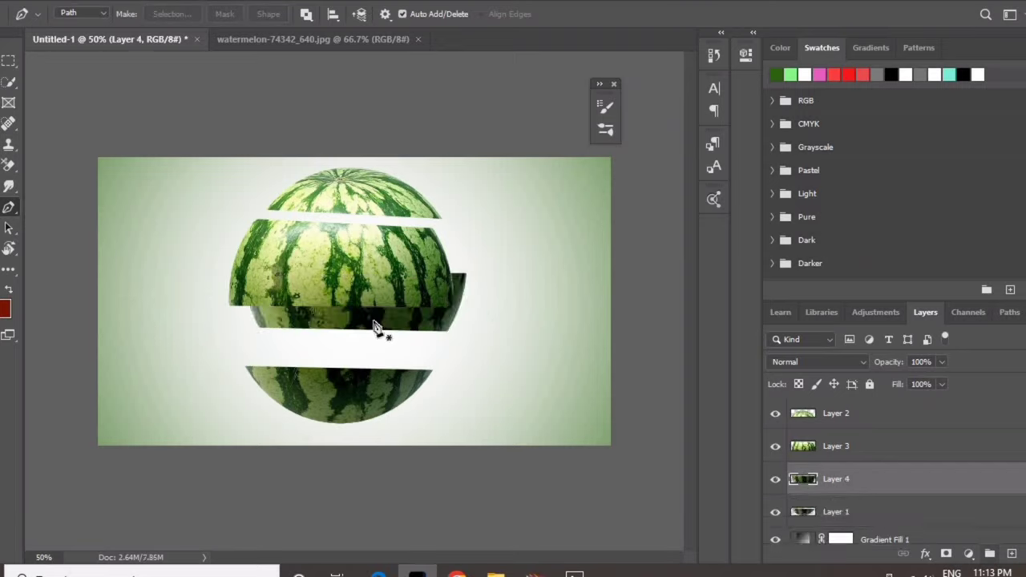
# Stagger the four slices alternately left and right with white gaps between them.
pyautogui.press('v')
pyautogui.moveTo(413, 292); pyautogui.dragTo(401, 327)
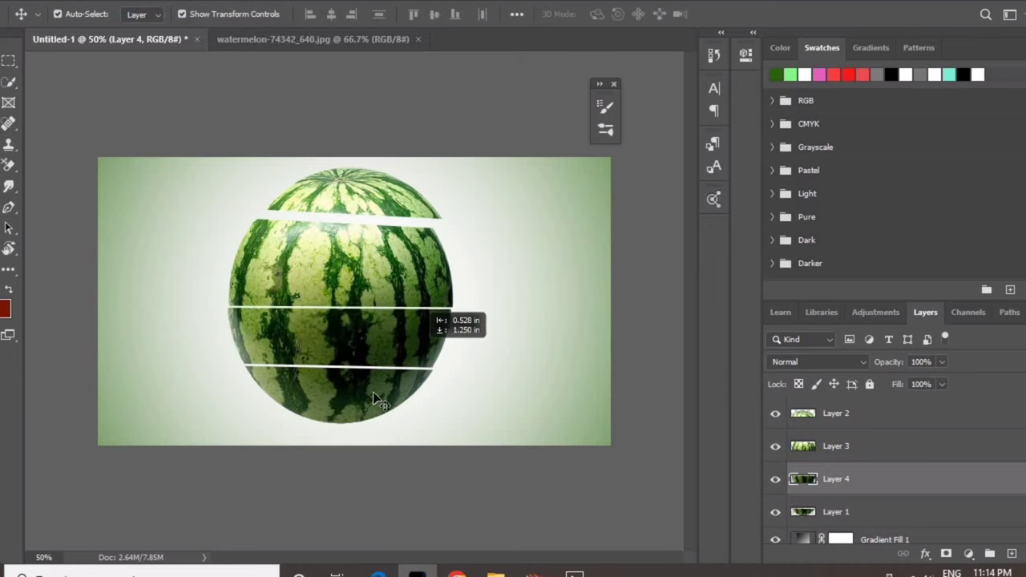
pyautogui.click(346, 404)
pyautogui.moveTo(346, 405); pyautogui.dragTo(346, 417)
pyautogui.moveTo(348, 327); pyautogui.dragTo(361, 339)
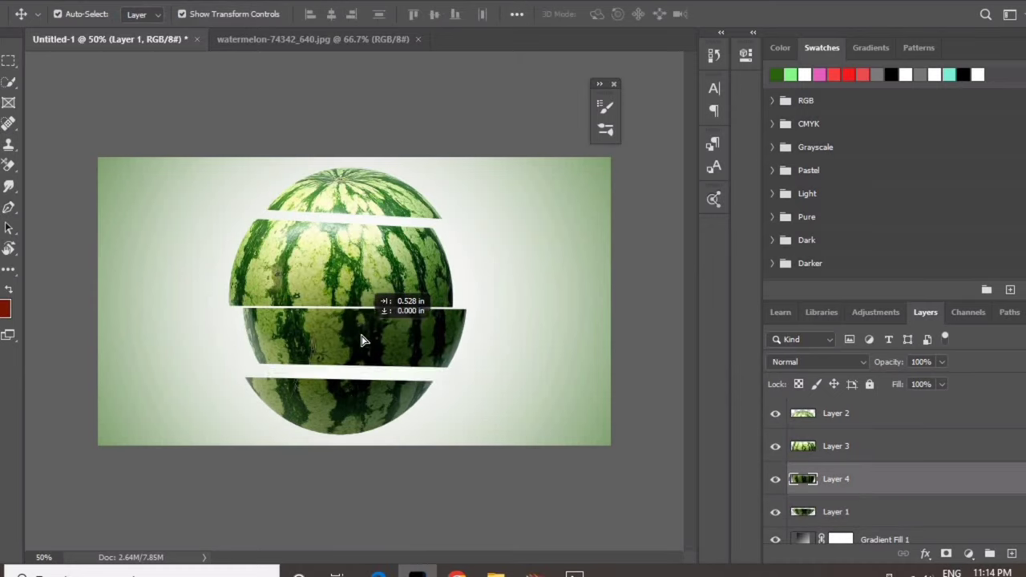
pyautogui.moveTo(370, 266); pyautogui.dragTo(351, 266)
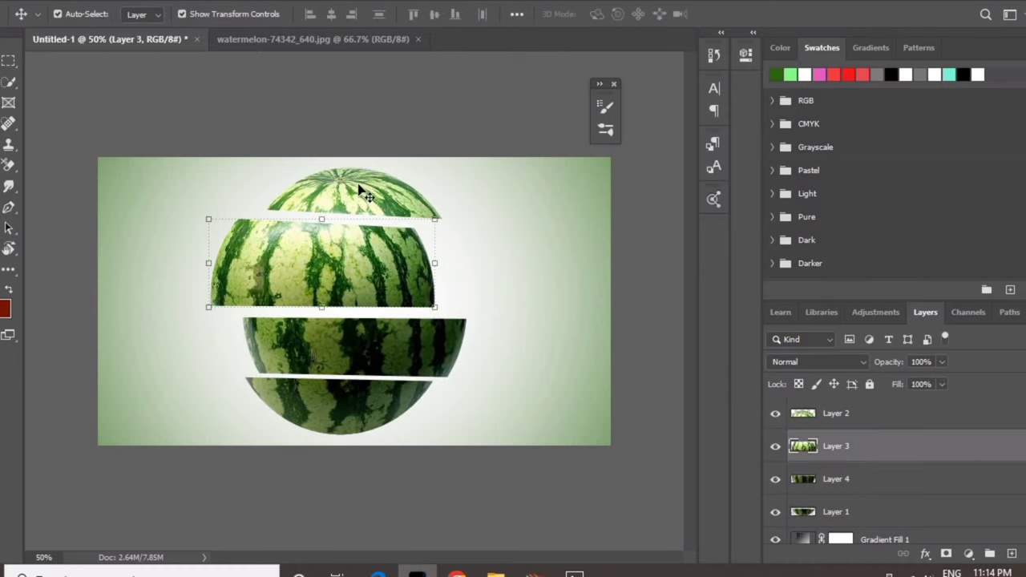
pyautogui.click(357, 192)
pyautogui.click(343, 281)
pyautogui.click(410, 356)
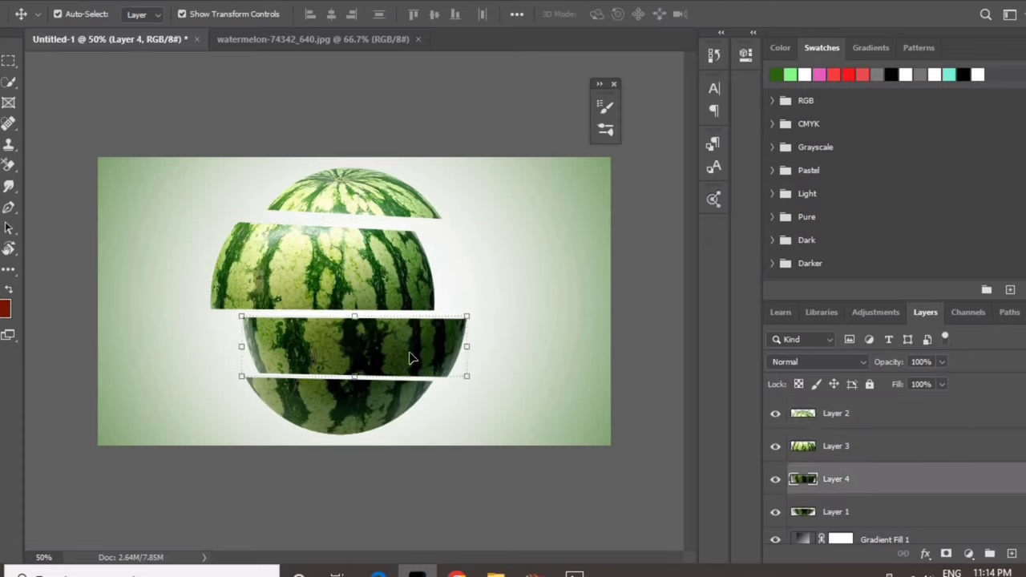
pyautogui.click(798, 530)
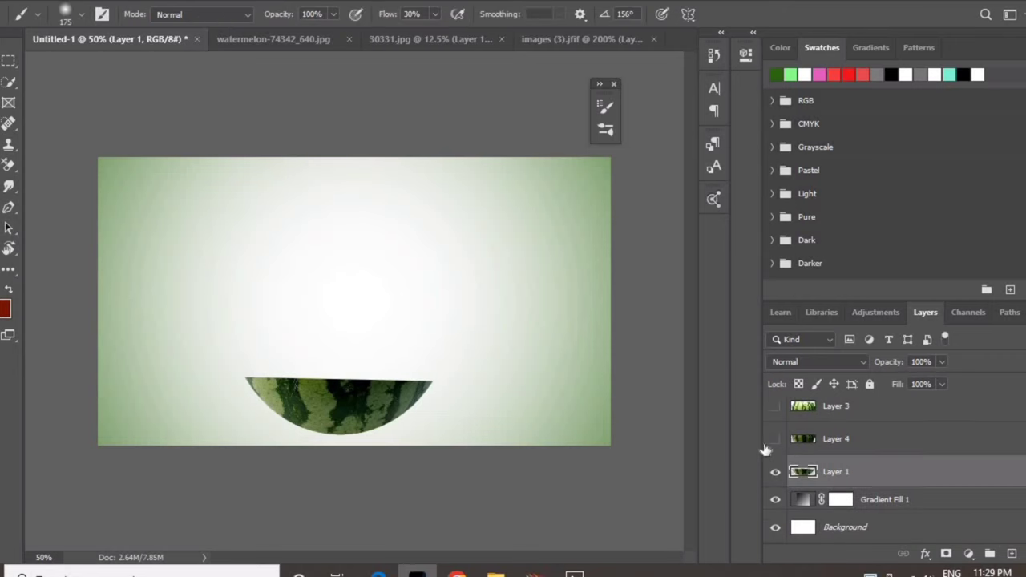
# Hide the upper band layer, close images (3).jfif without saving, and bring up the Open dialog.
pyautogui.click(775, 438)
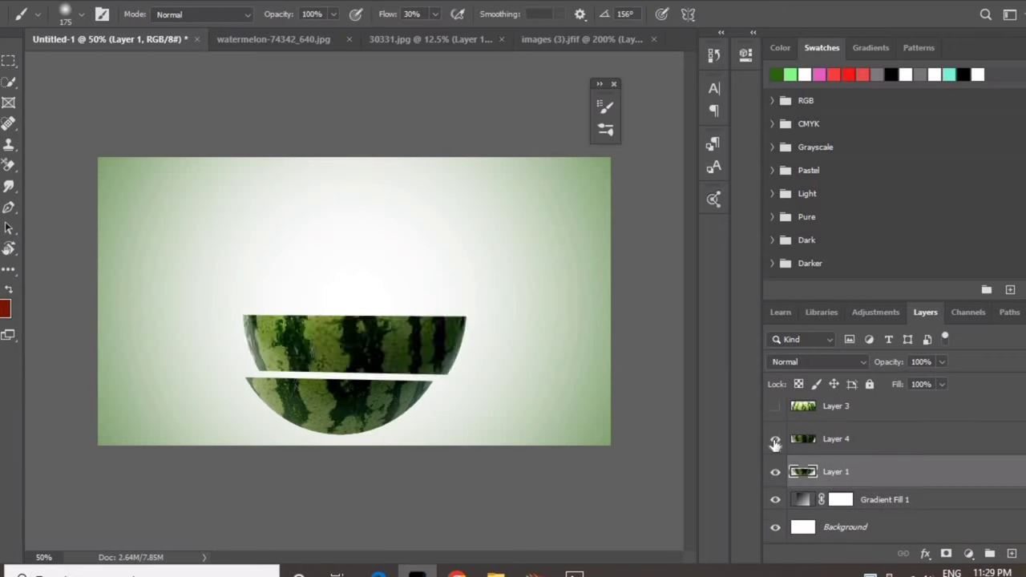
pyautogui.click(576, 40)
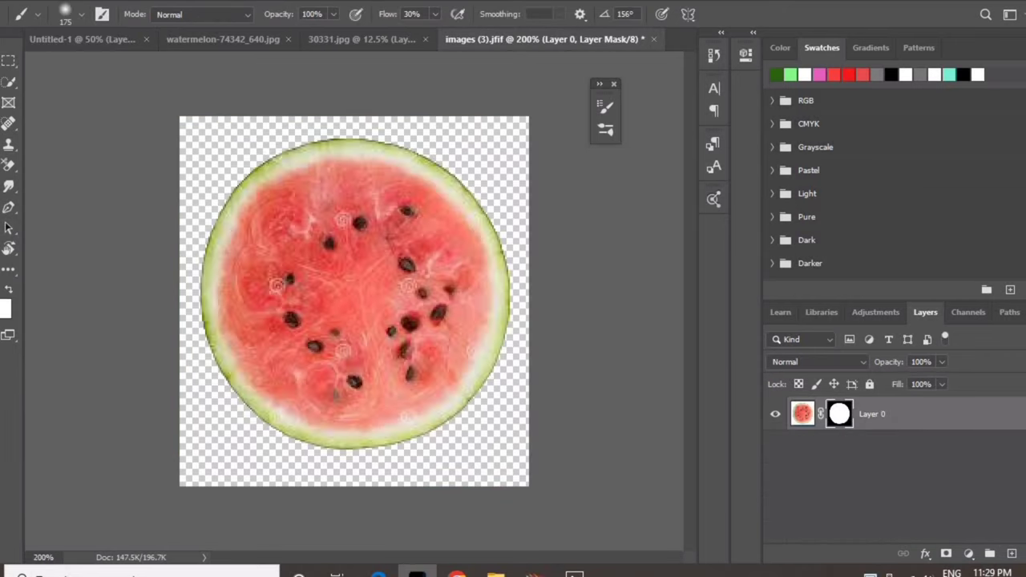
pyautogui.click(653, 39)
pyautogui.click(507, 215)
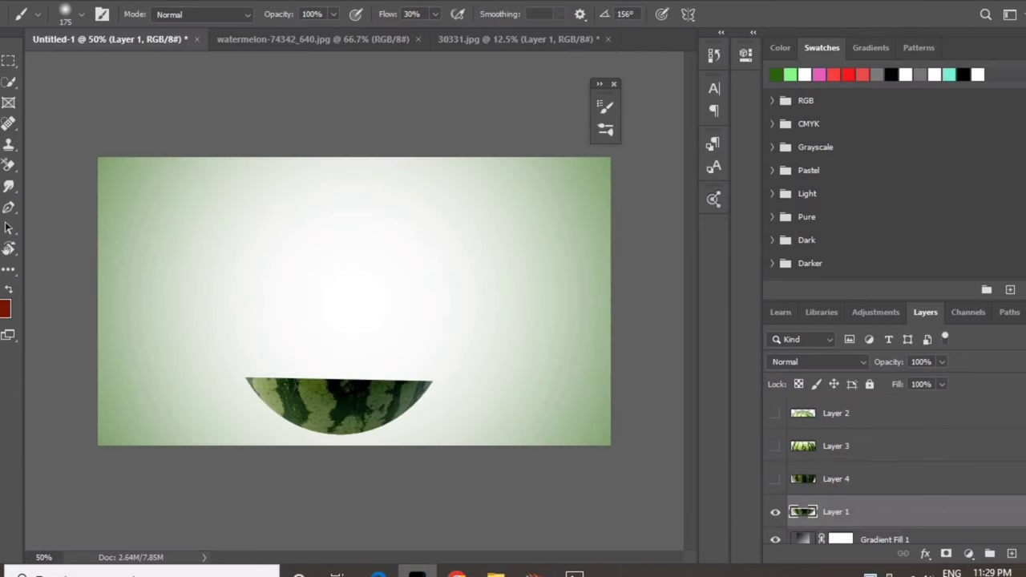
pyautogui.click(24, 24)
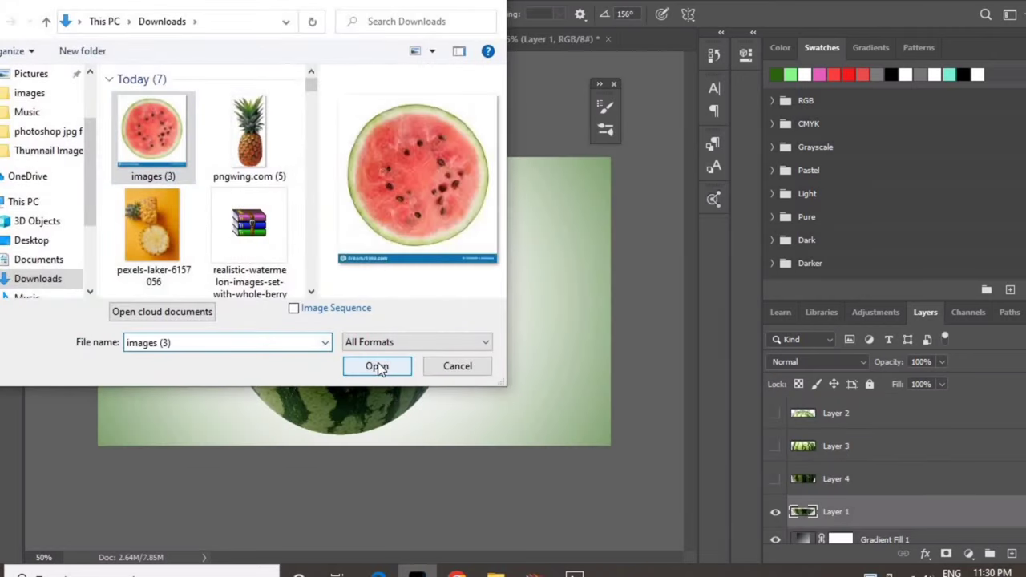
# Open images (3), select the round slice, and drag a copy into Untitled-1.
pyautogui.click(375, 367)
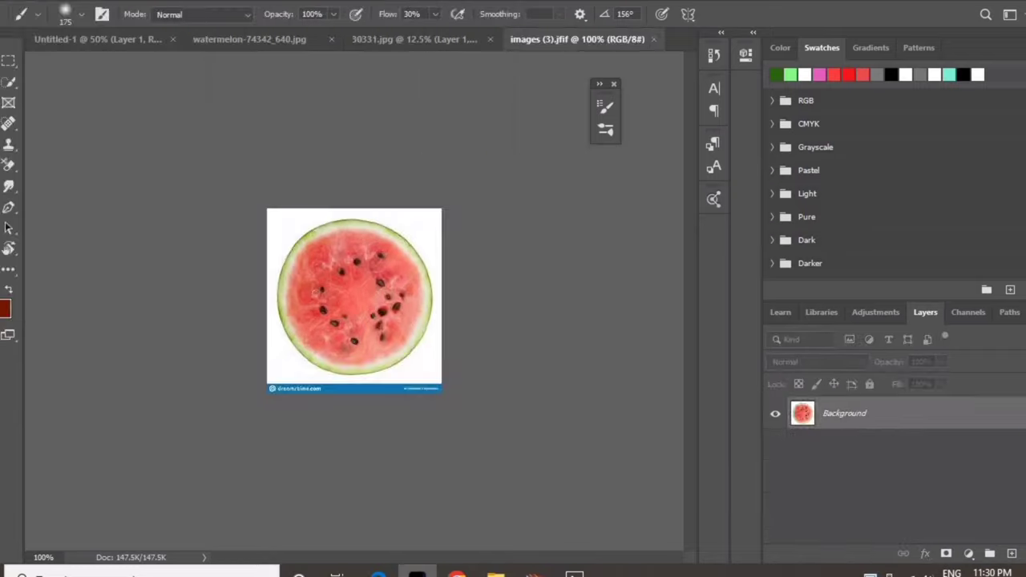
pyautogui.click(9, 81)
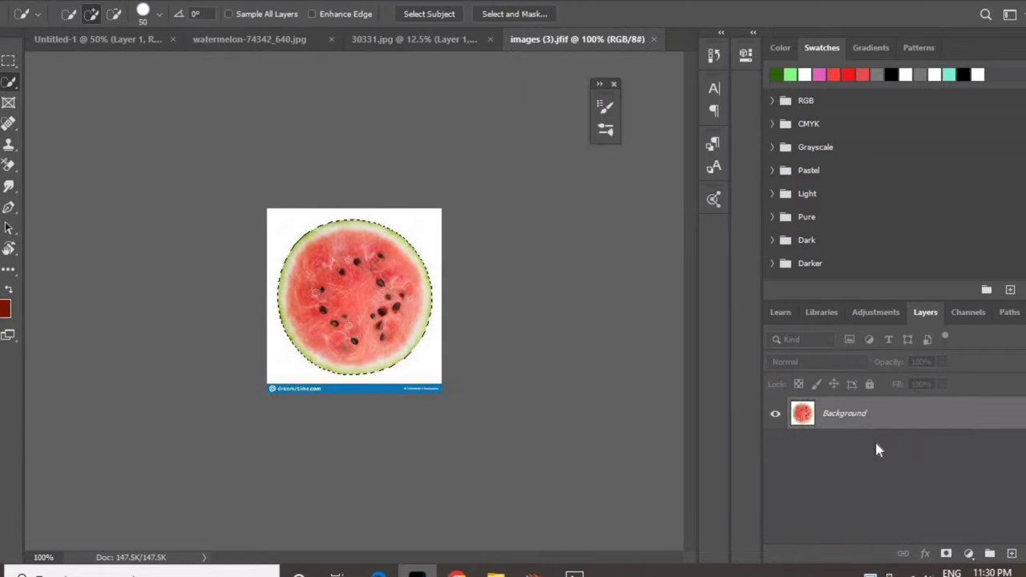
pyautogui.hotkey('ctrl', 'j')
pyautogui.press('v')
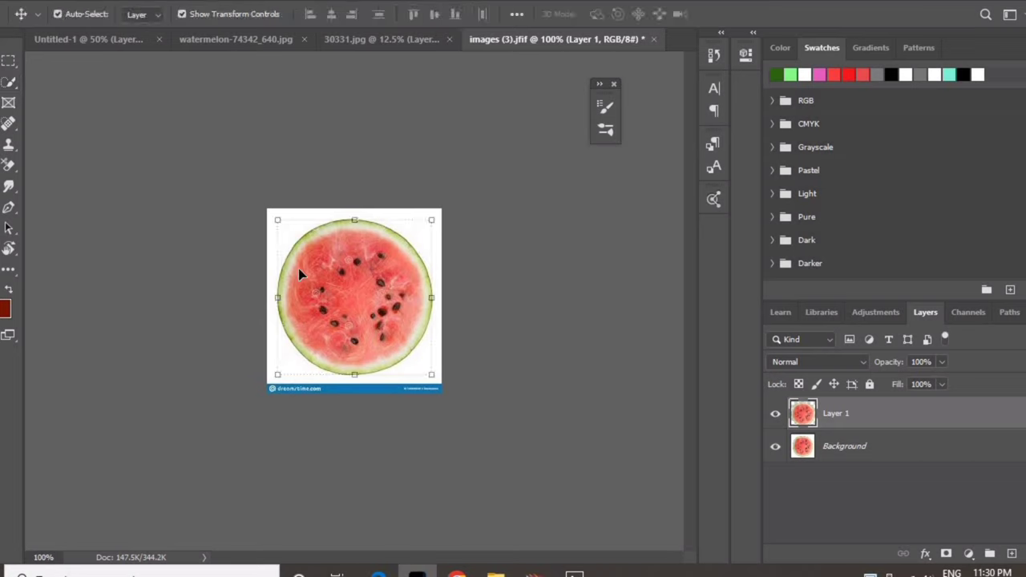
pyautogui.moveTo(298, 274); pyautogui.dragTo(79, 36)
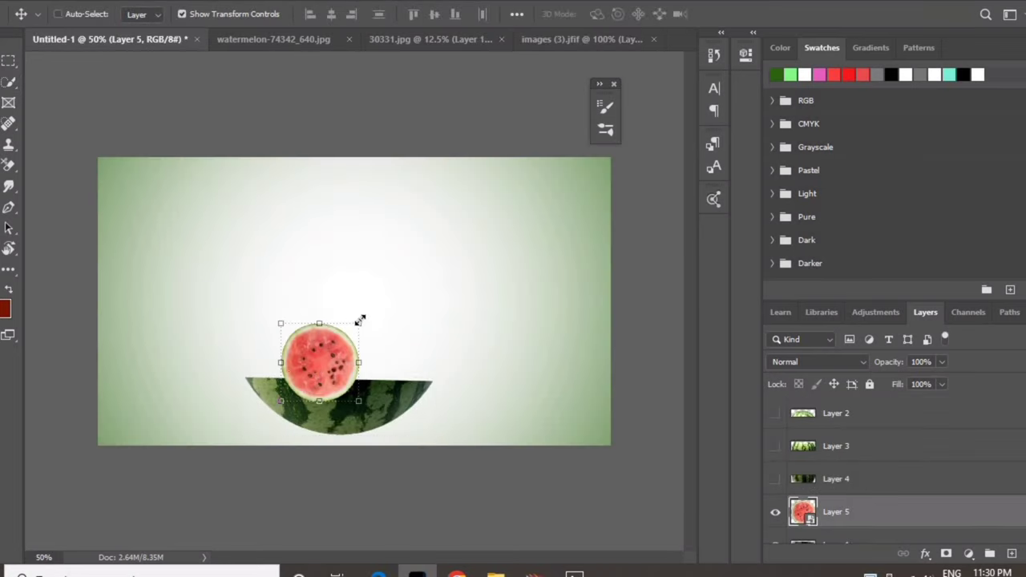
# Scale and flatten the slice copies into red flesh tops, warping the thin one.
pyautogui.moveTo(360, 320); pyautogui.dragTo(435, 264)
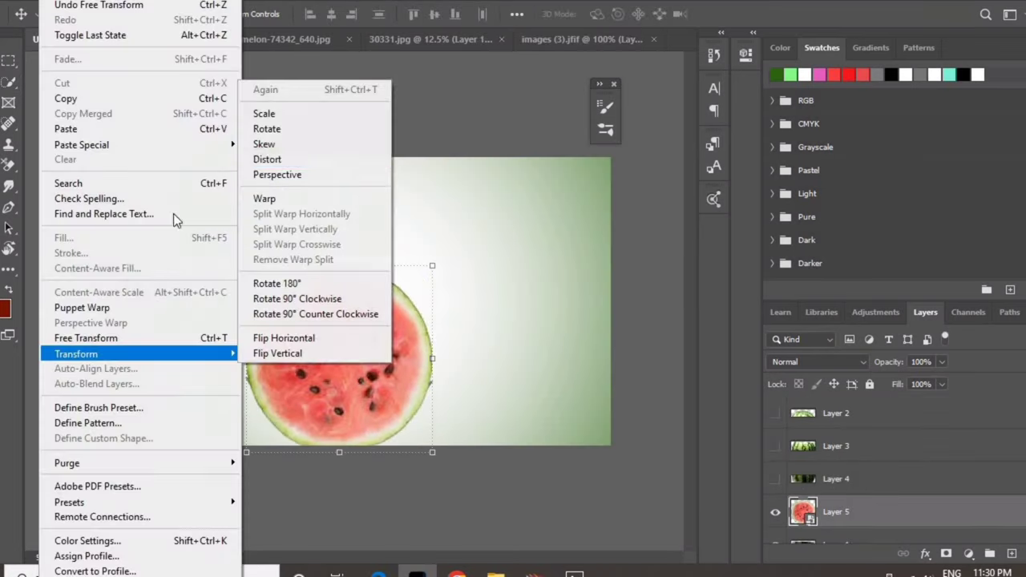
pyautogui.moveTo(339, 264)
pyautogui.mouseDown()
pyautogui.moveTo(355, 360)
pyautogui.moveTo(342, 379)
pyautogui.mouseUp()
pyautogui.press('Return')
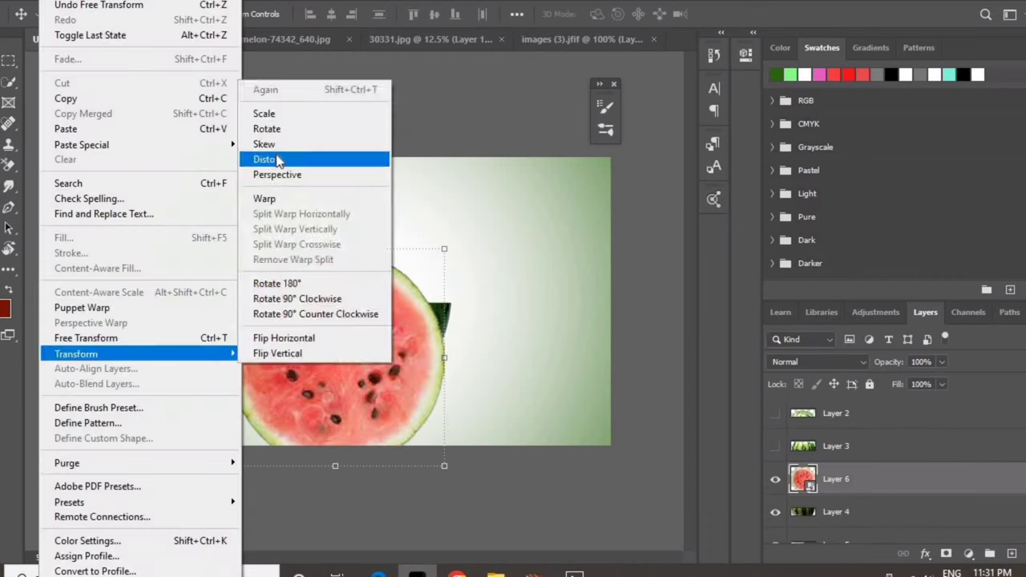
pyautogui.moveTo(335, 249)
pyautogui.mouseDown()
pyautogui.moveTo(337, 328)
pyautogui.moveTo(361, 363)
pyautogui.mouseUp()
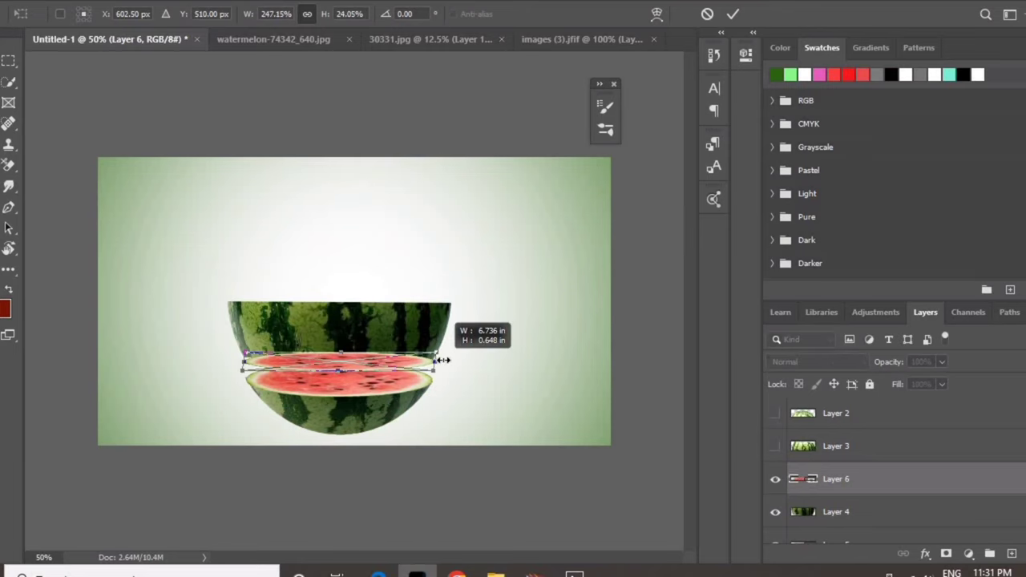
pyautogui.press('Return')
pyautogui.click(260, 197)
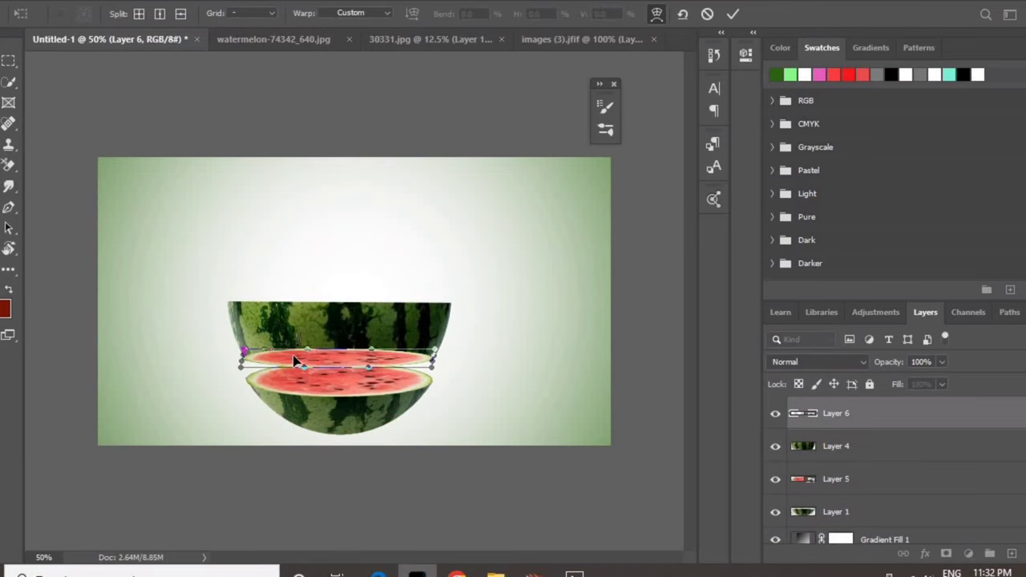
pyautogui.press('Return')
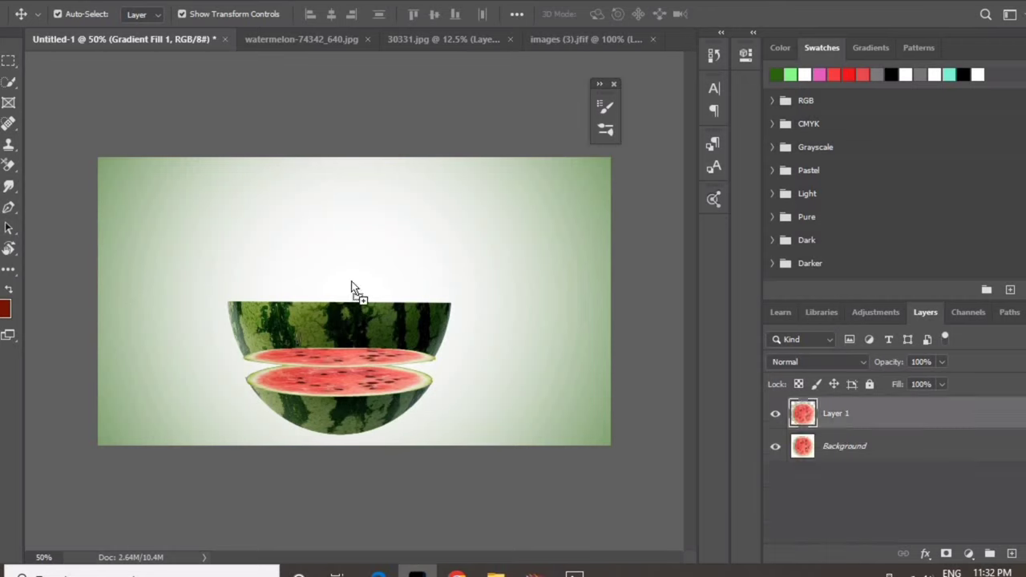
# Enlarge and squash the round slice into a flat top, reorder it, and fit it onto the top rind.
pyautogui.moveTo(389, 243); pyautogui.dragTo(457, 171)
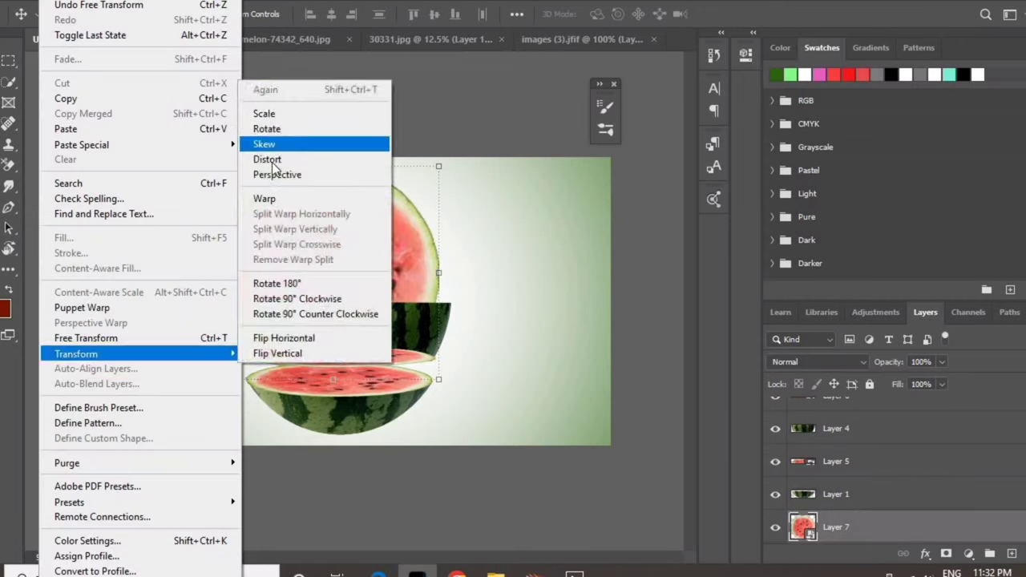
pyautogui.click(286, 140)
pyautogui.moveTo(338, 171); pyautogui.dragTo(338, 282)
pyautogui.press('Return')
pyautogui.moveTo(836, 526); pyautogui.dragTo(845, 437)
pyautogui.moveTo(338, 282)
pyautogui.mouseDown()
pyautogui.moveTo(338, 341)
pyautogui.moveTo(345, 303)
pyautogui.mouseUp()
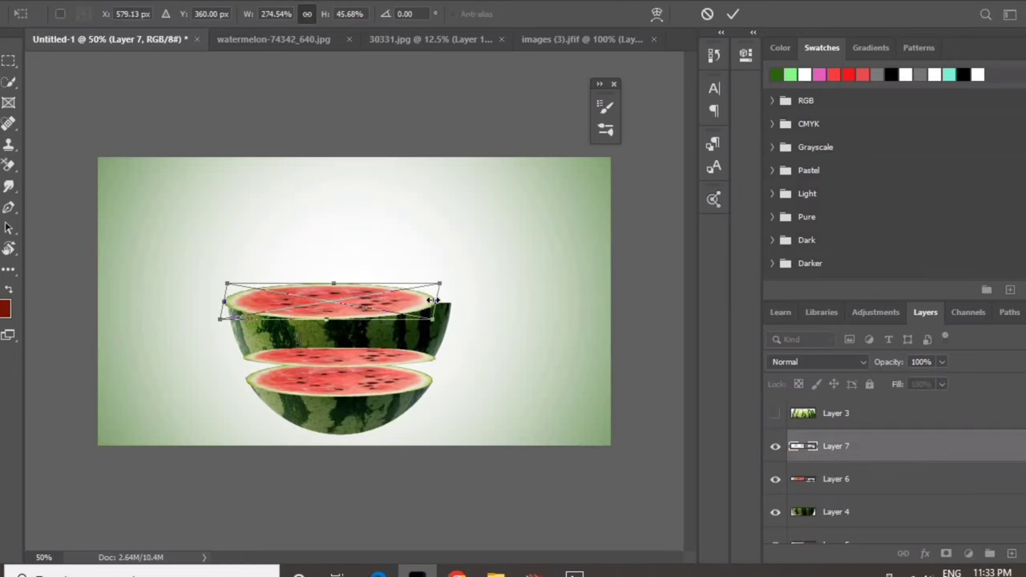
pyautogui.press('Return')
# Reshape the thin middle flesh slice to sit along the cut, then deselect onto the background.
pyautogui.click(341, 356)
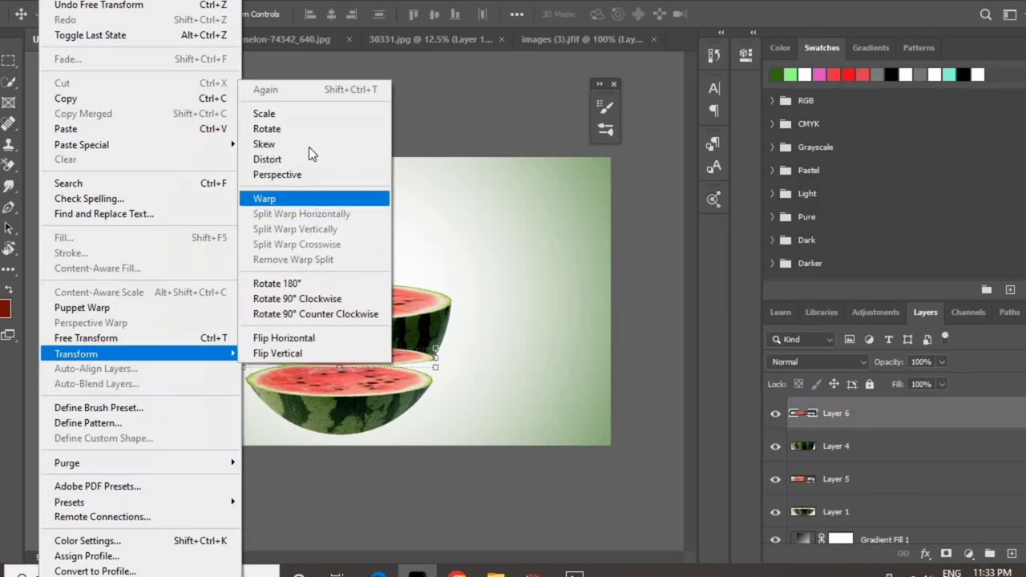
pyautogui.click(309, 147)
pyautogui.moveTo(336, 355)
pyautogui.mouseDown()
pyautogui.moveTo(358, 359)
pyautogui.moveTo(336, 355)
pyautogui.mouseUp()
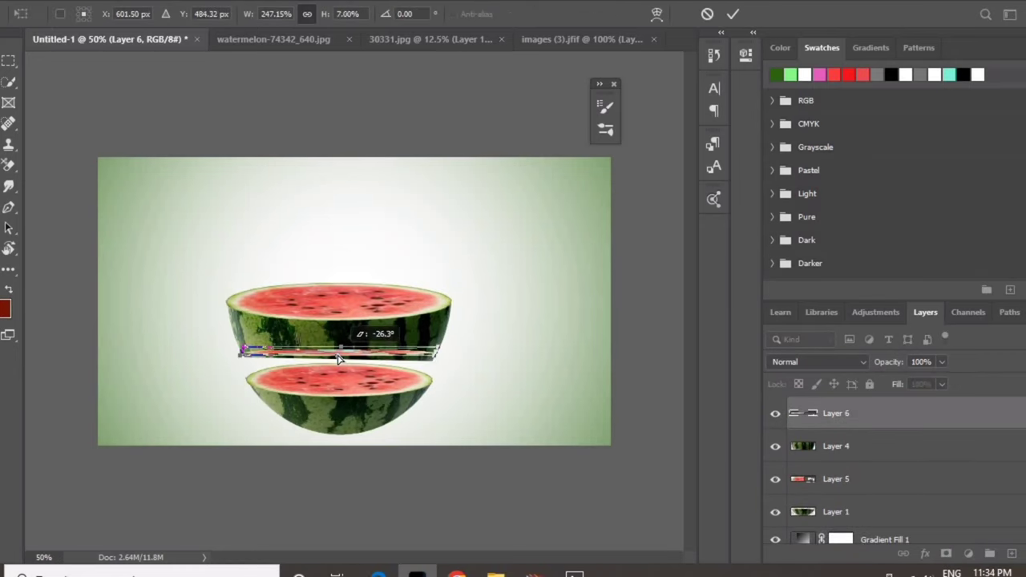
pyautogui.press('Return')
pyautogui.click(411, 366)
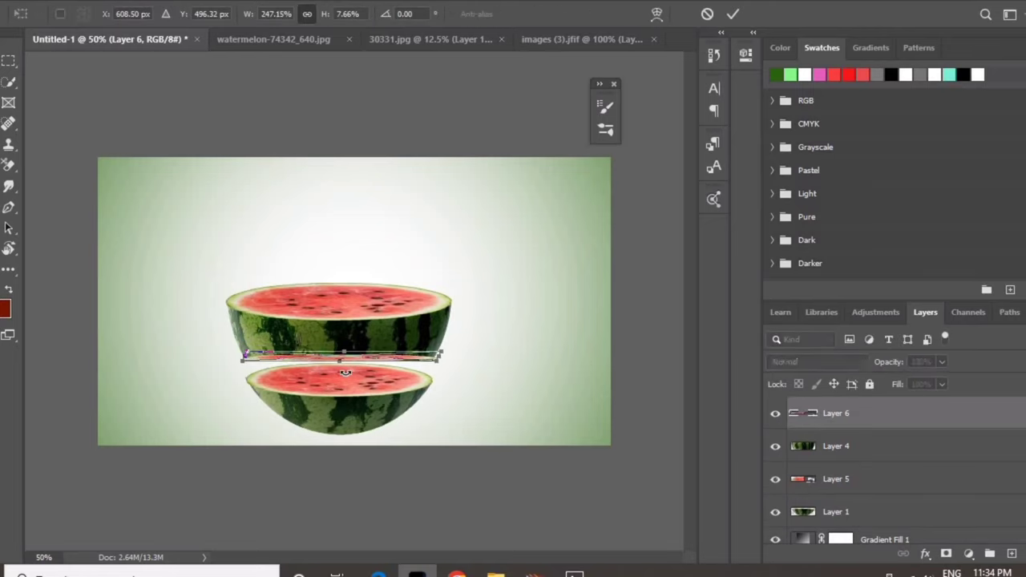
pyautogui.press('Return')
pyautogui.click(377, 360)
pyautogui.press('Return')
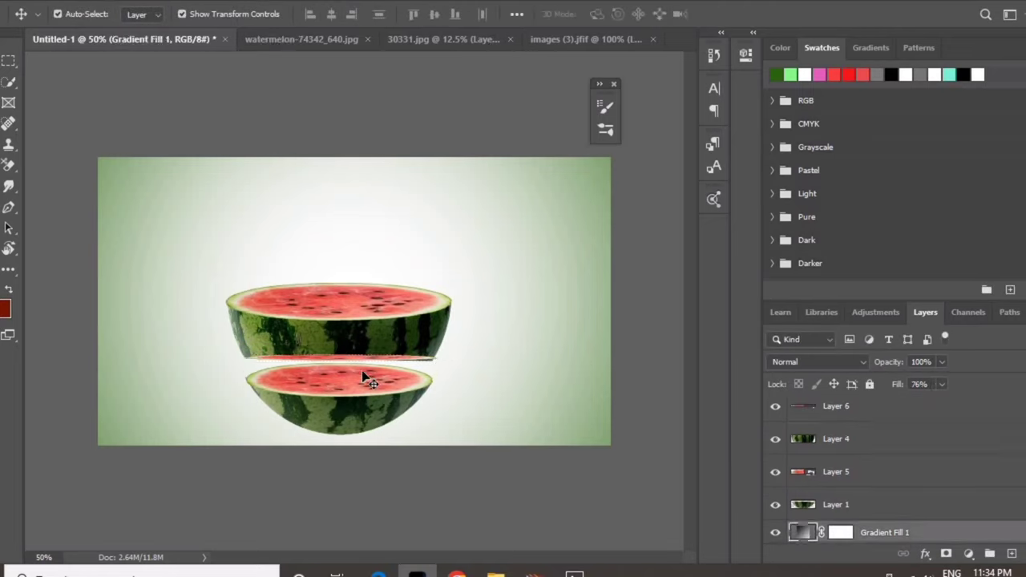
pyautogui.click(365, 352)
pyautogui.press('Return')
pyautogui.click(377, 445)
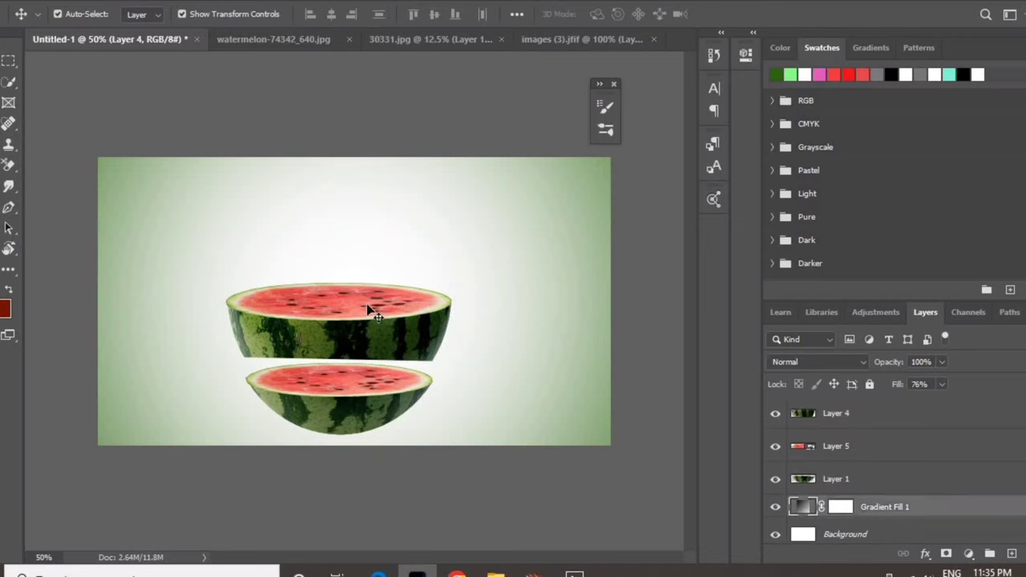
# Raise the striped rind band, give it a warped red flesh underside, and lower the top cap onto it.
pyautogui.moveTo(350, 273); pyautogui.dragTo(366, 239)
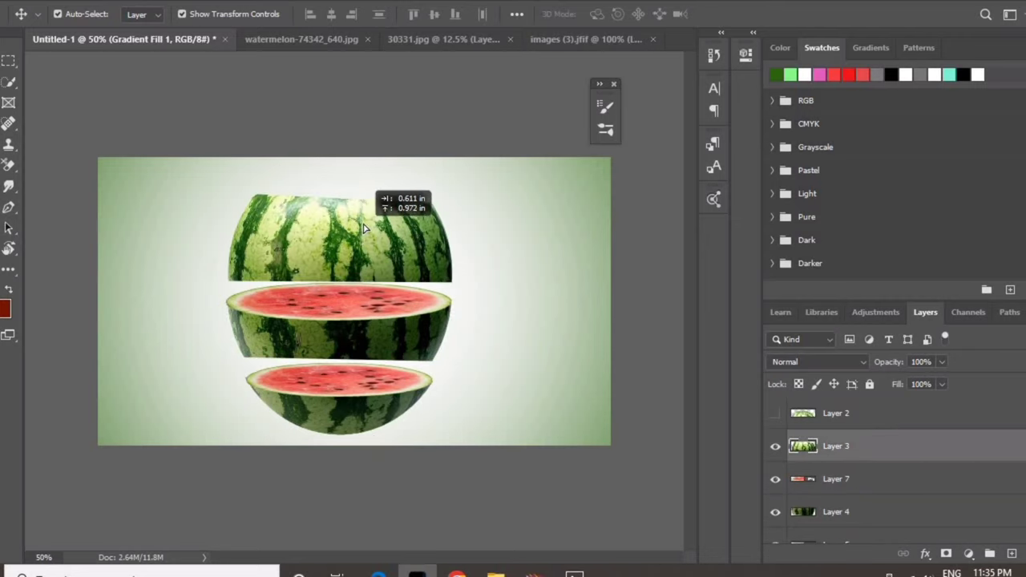
pyautogui.moveTo(581, 39); pyautogui.dragTo(331, 275)
pyautogui.hotkey('ctrl', 't')
pyautogui.moveTo(381, 226)
pyautogui.mouseDown()
pyautogui.moveTo(326, 186)
pyautogui.moveTo(425, 280)
pyautogui.mouseUp()
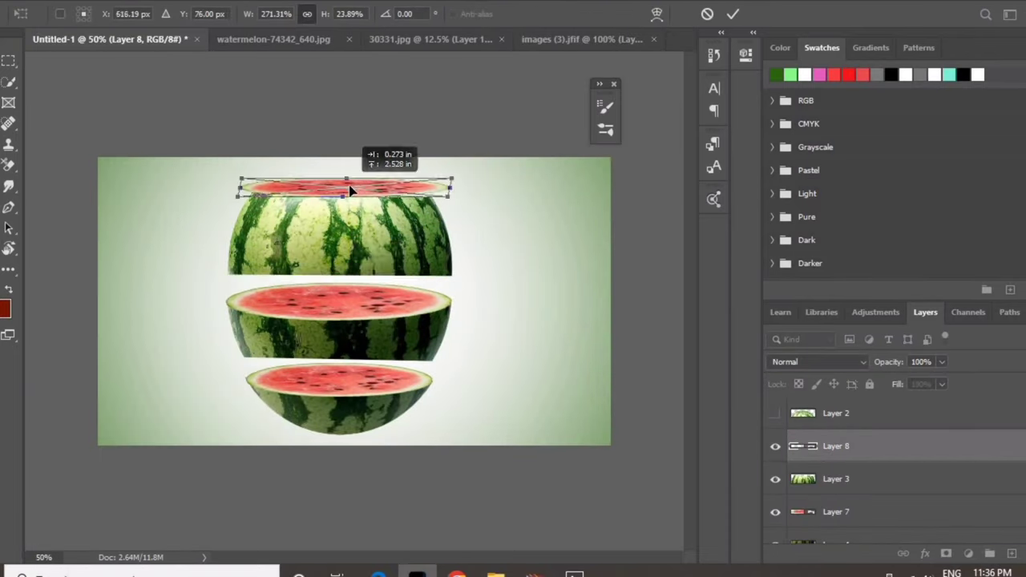
pyautogui.moveTo(438, 282); pyautogui.dragTo(451, 281)
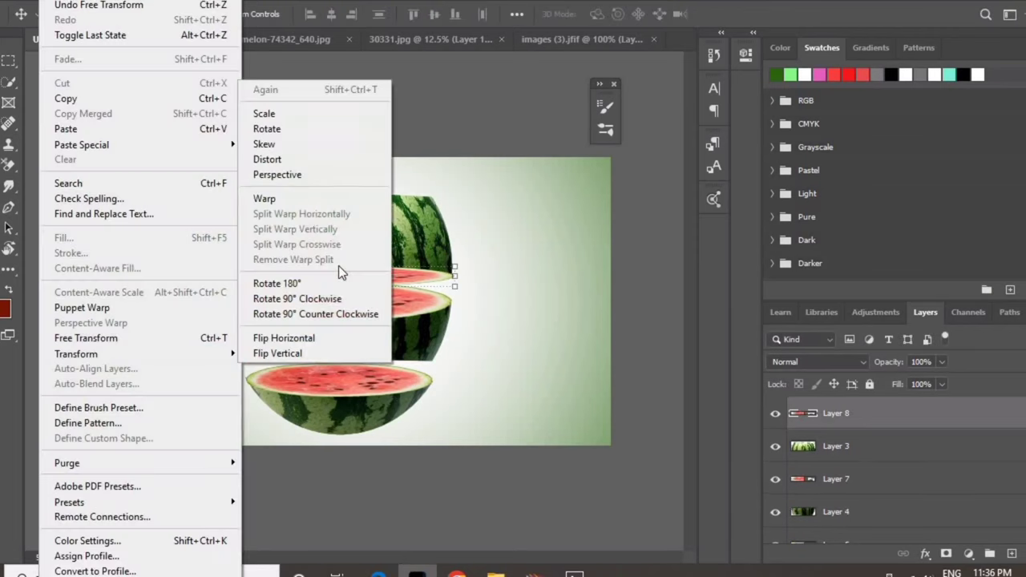
pyautogui.click(339, 200)
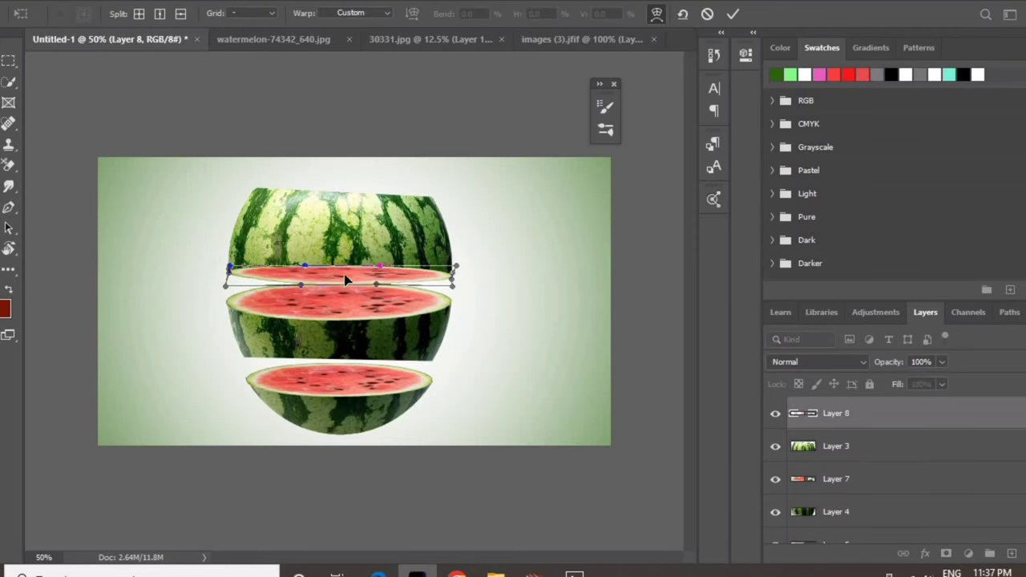
pyautogui.press('Return')
pyautogui.moveTo(328, 135); pyautogui.dragTo(329, 166)
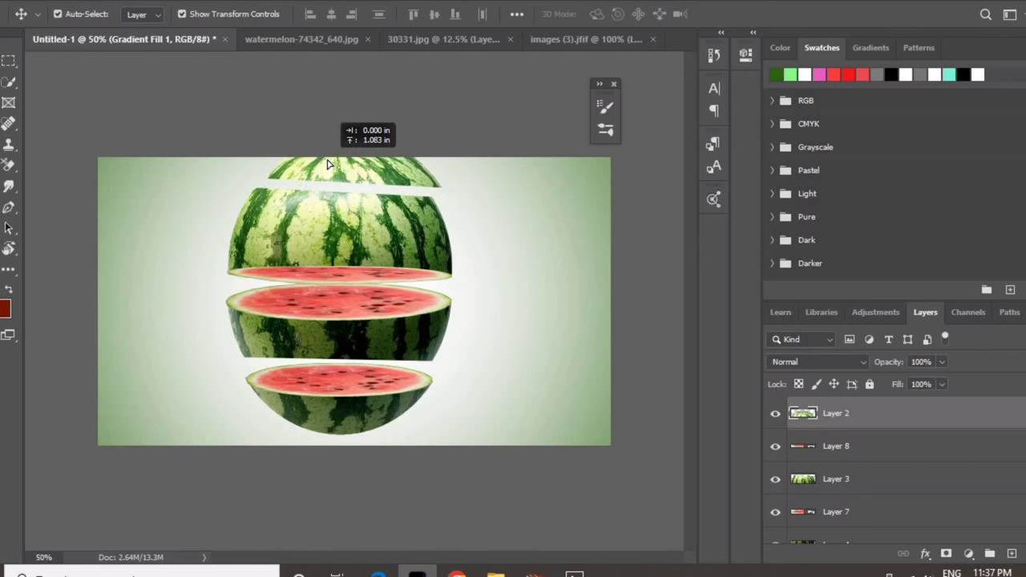
pyautogui.hotkey('ctrl', 'v')
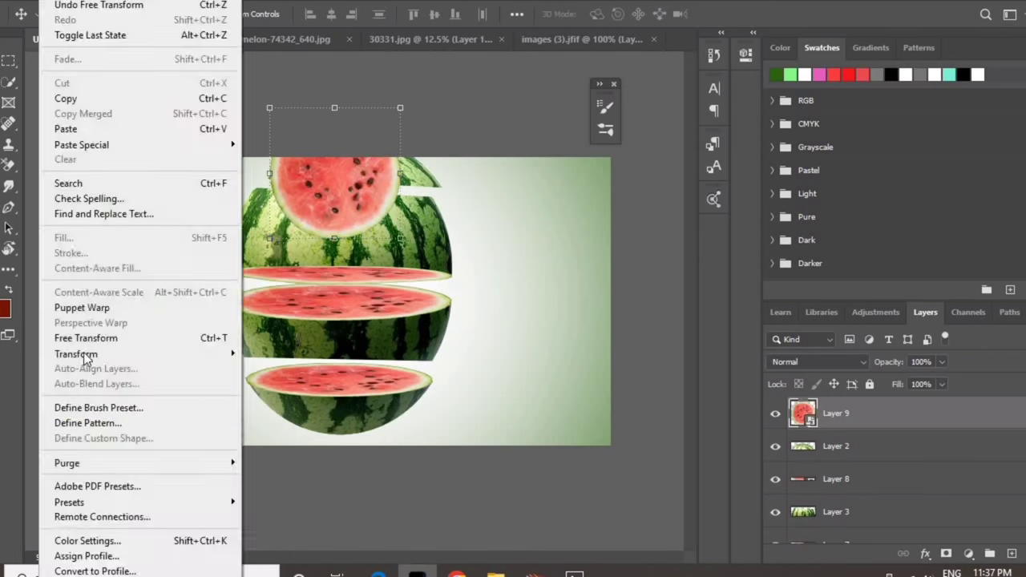
# Squash Layer 9 into a flat oval at the melon top, above Layer 2.
pyautogui.click(82, 359)
pyautogui.moveTo(336, 141)
pyautogui.mouseDown()
pyautogui.moveTo(337, 222)
pyautogui.moveTo(336, 172)
pyautogui.mouseUp()
pyautogui.moveTo(402, 177)
pyautogui.mouseDown()
pyautogui.moveTo(453, 174)
pyautogui.moveTo(439, 175)
pyautogui.mouseUp()
pyautogui.click(733, 13)
pyautogui.hotkey('ctrl', '[')
pyautogui.hotkey('ctrl', ']')
# Warp the flattened slice into a thin curved red edge along the cap's underside.
pyautogui.hotkey('ctrl', 't')
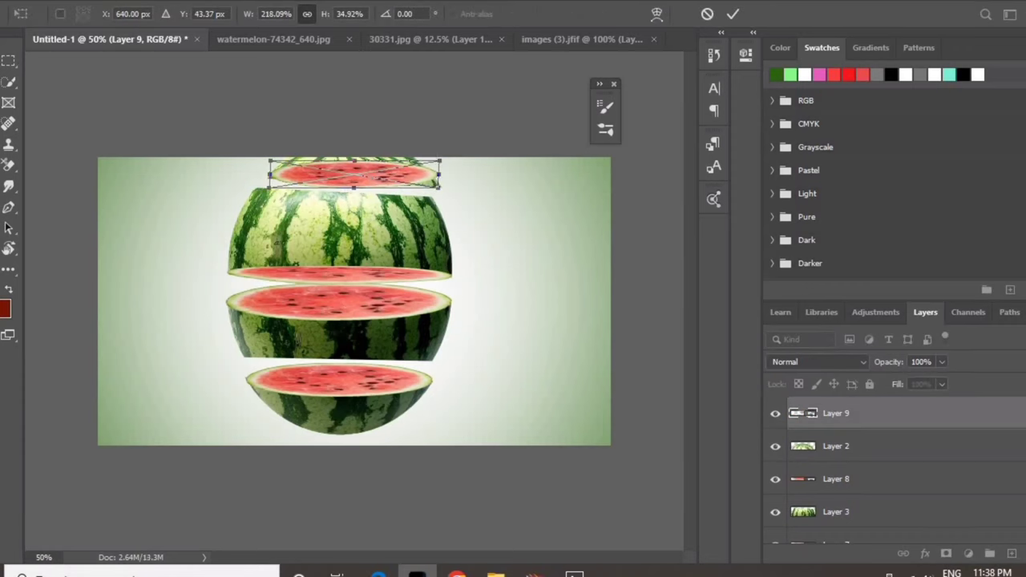
pyautogui.press('Return')
pyautogui.click(48, 2)
pyautogui.click(272, 185)
pyautogui.moveTo(376, 164); pyautogui.dragTo(376, 176)
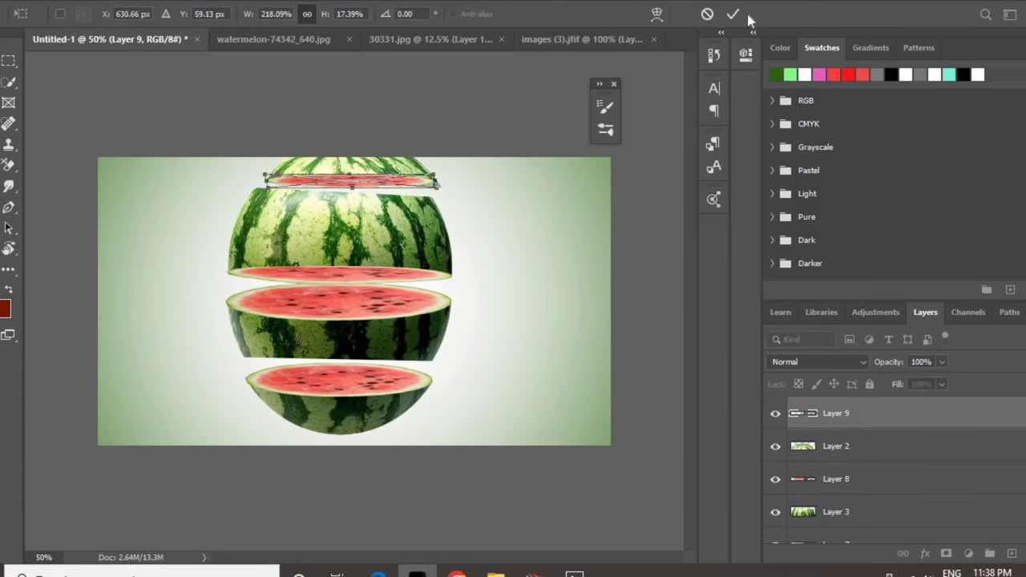
pyautogui.moveTo(269, 186); pyautogui.dragTo(282, 186)
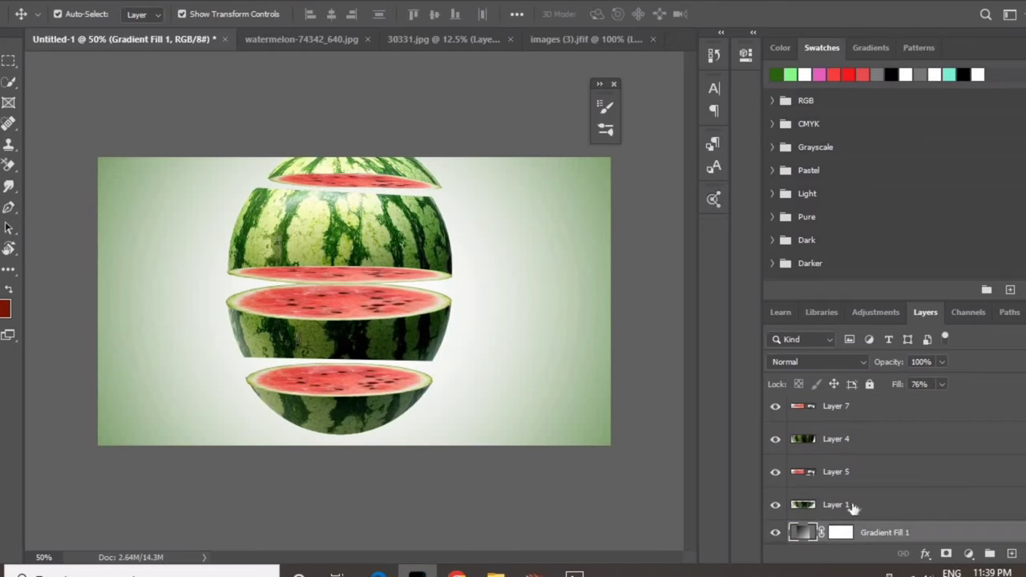
# Select the lower and middle slice layers and reposition two watermelon slices.
pyautogui.click(858, 501)
pyautogui.scroll(1, 839, 480)
pyautogui.keyDown('ctrl'); pyautogui.click(839, 439); pyautogui.keyUp('ctrl')
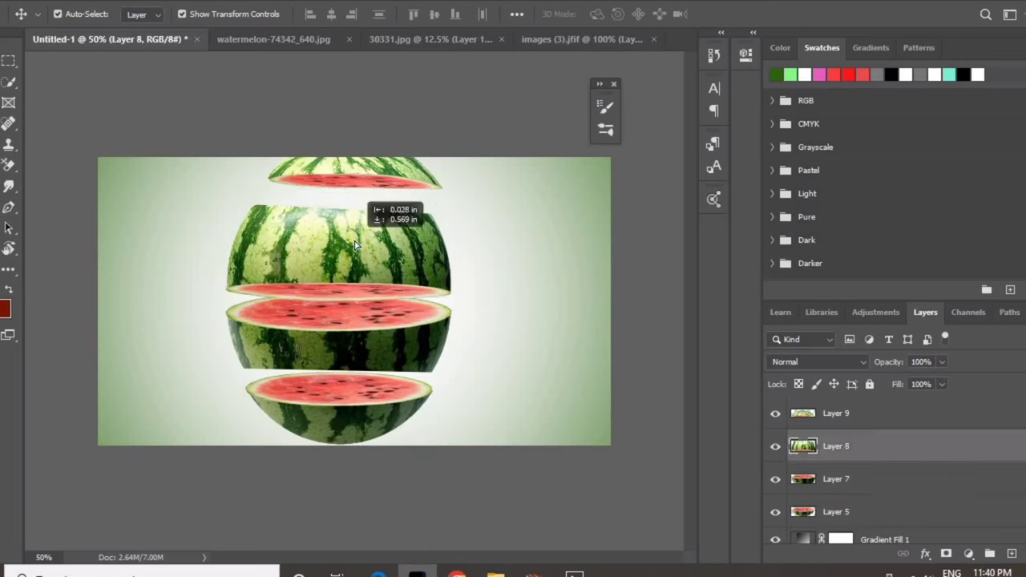
pyautogui.moveTo(344, 233); pyautogui.dragTo(346, 218)
pyautogui.moveTo(352, 172); pyautogui.dragTo(343, 172)
# Shrink the middle slice and move the rind and top cap down to close the gaps.
pyautogui.click(336, 336)
pyautogui.moveTo(454, 290); pyautogui.dragTo(429, 317)
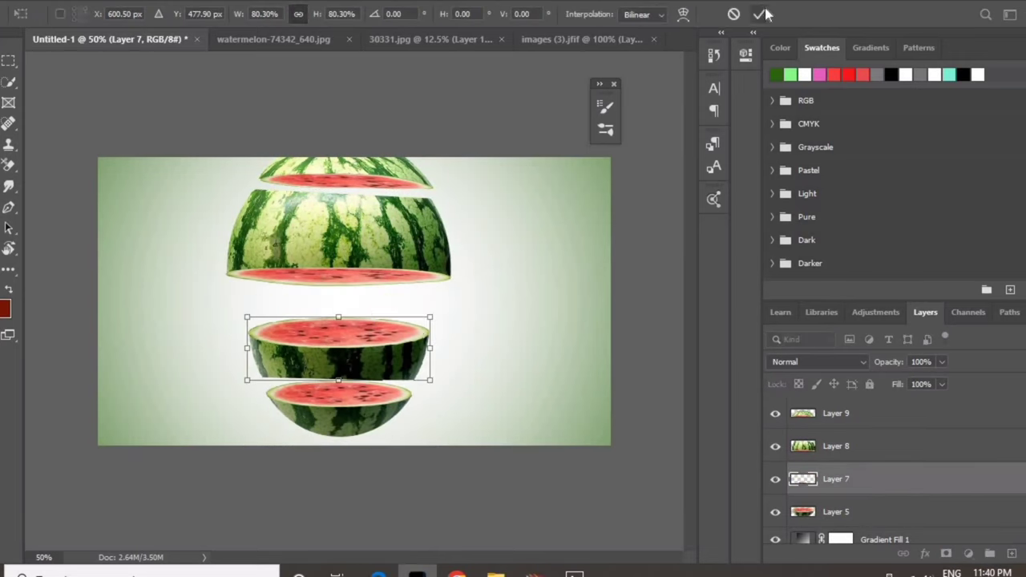
pyautogui.moveTo(345, 240); pyautogui.dragTo(360, 270)
pyautogui.moveTo(353, 172)
pyautogui.mouseDown()
pyautogui.moveTo(373, 191)
pyautogui.moveTo(373, 213)
pyautogui.mouseUp()
pyautogui.moveTo(345, 255); pyautogui.dragTo(338, 267)
pyautogui.click(239, 313)
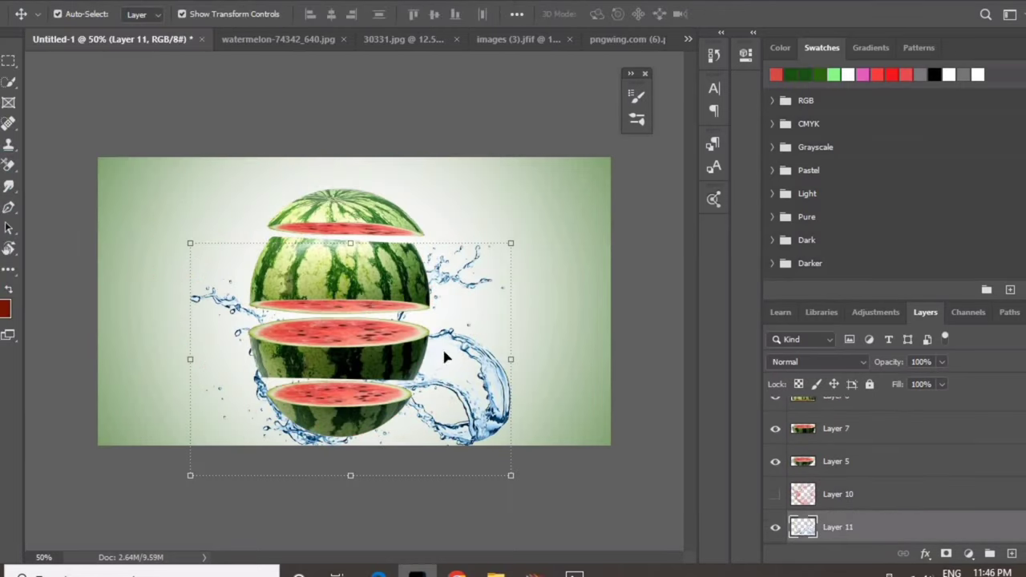
# Enlarge the water splash and add a Hue/Saturation layer clipped to it.
pyautogui.moveTo(481, 201); pyautogui.dragTo(514, 186)
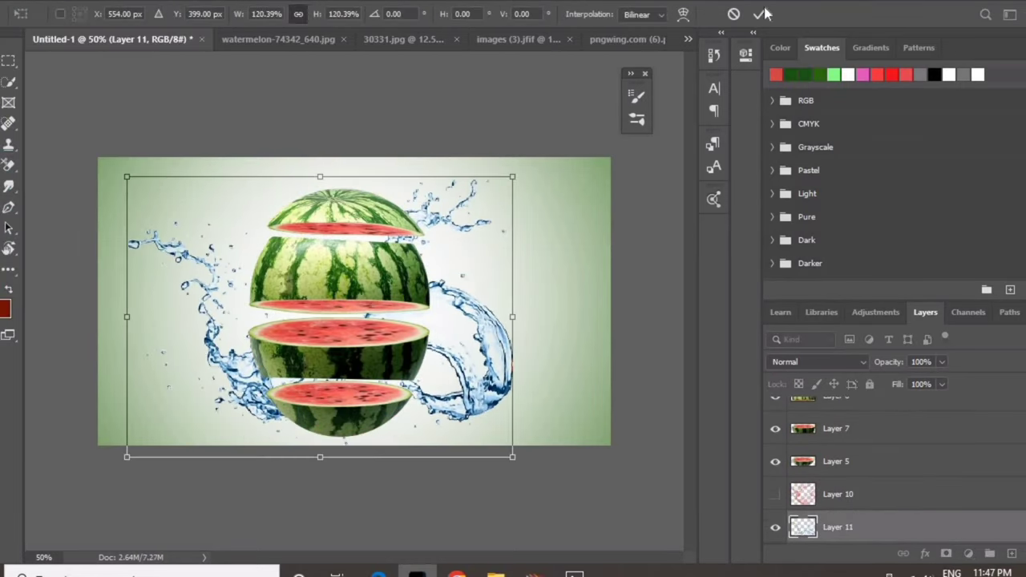
pyautogui.press('Return')
pyautogui.click(968, 553)
pyautogui.click(962, 394)
pyautogui.click(609, 321)
# Colorize the splash red with Hue 12, Saturation 64 and Lightness -32.
pyautogui.click(593, 247)
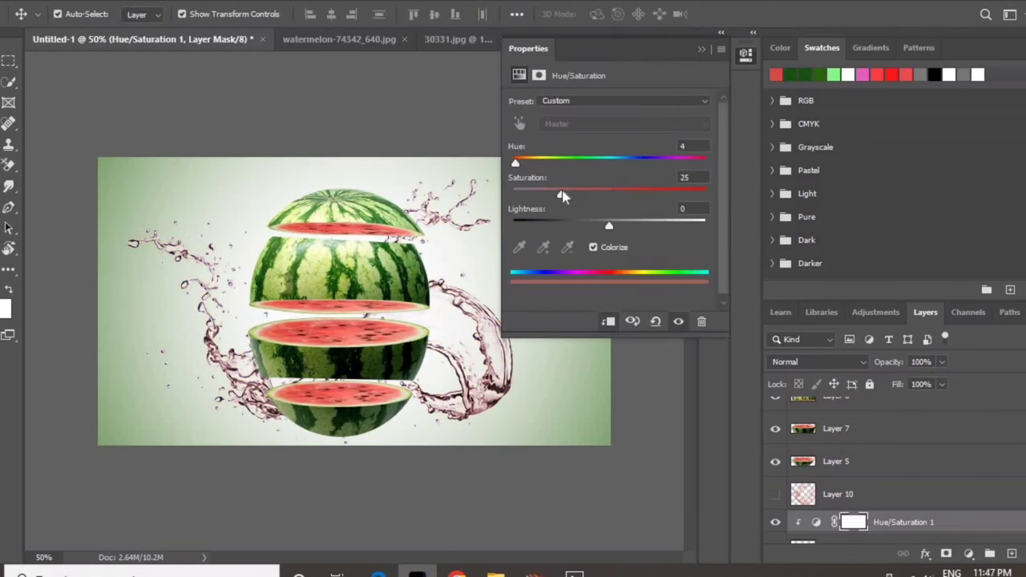
pyautogui.moveTo(561, 194); pyautogui.dragTo(705, 194)
pyautogui.moveTo(513, 163)
pyautogui.mouseDown()
pyautogui.moveTo(594, 162)
pyautogui.moveTo(517, 162)
pyautogui.mouseUp()
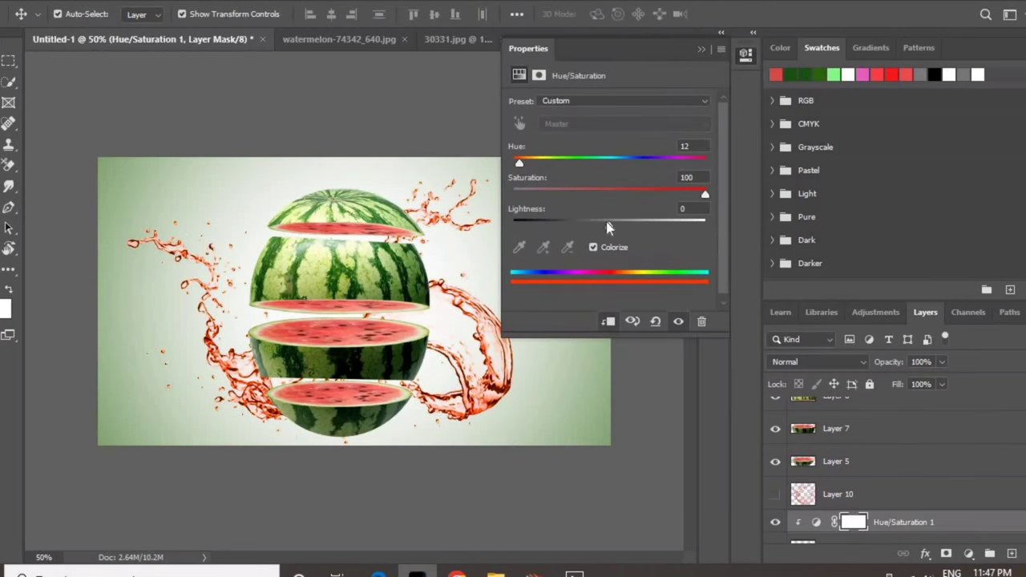
pyautogui.moveTo(609, 225); pyautogui.dragTo(578, 225)
pyautogui.moveTo(521, 163)
pyautogui.mouseDown()
pyautogui.moveTo(614, 162)
pyautogui.moveTo(518, 162)
pyautogui.mouseUp()
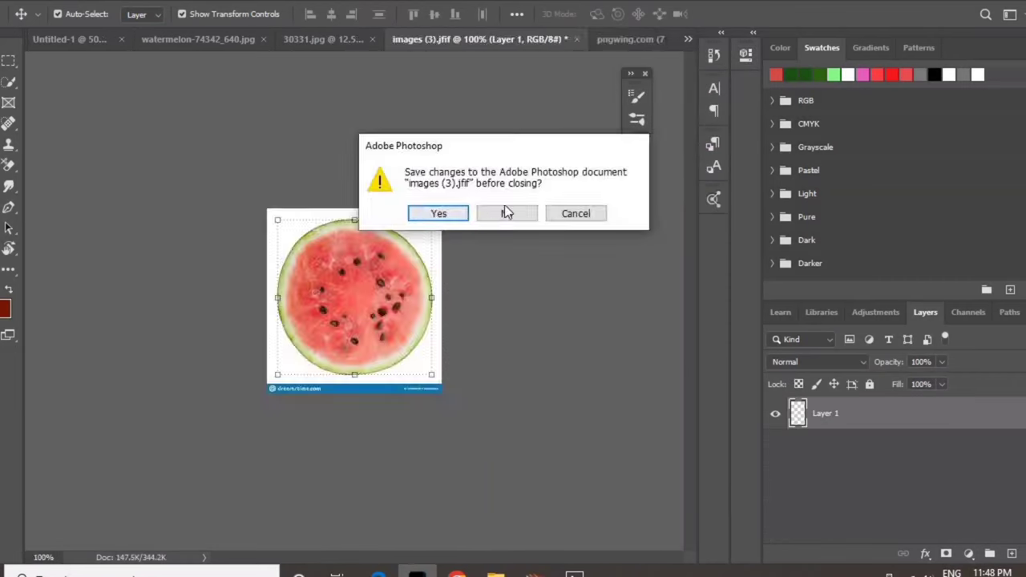
# Close images (3).jfif without saving and nudge the droplets Layer 12 over the melon.
pyautogui.click(506, 213)
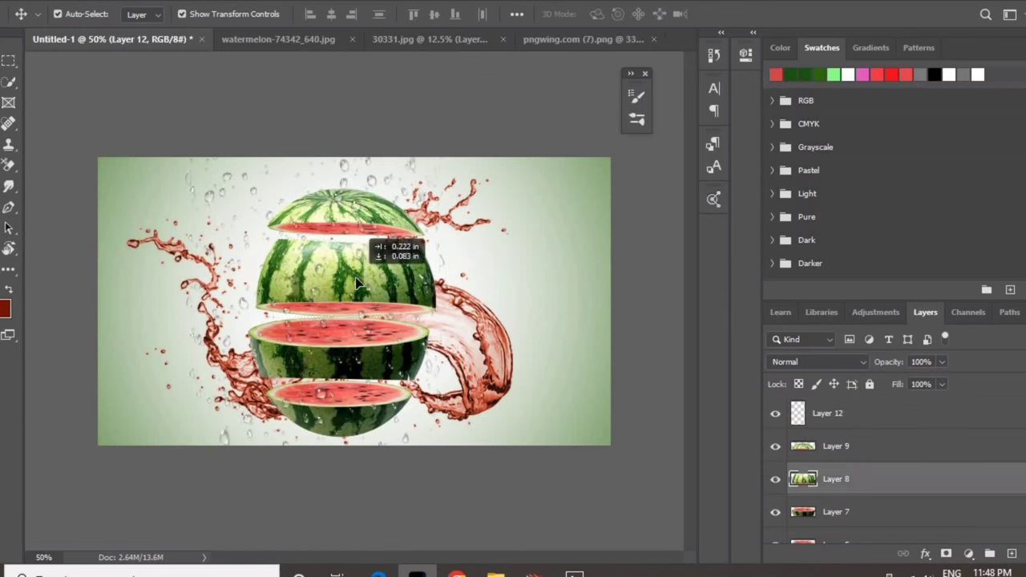
pyautogui.moveTo(358, 283); pyautogui.dragTo(352, 280)
pyautogui.click(838, 414)
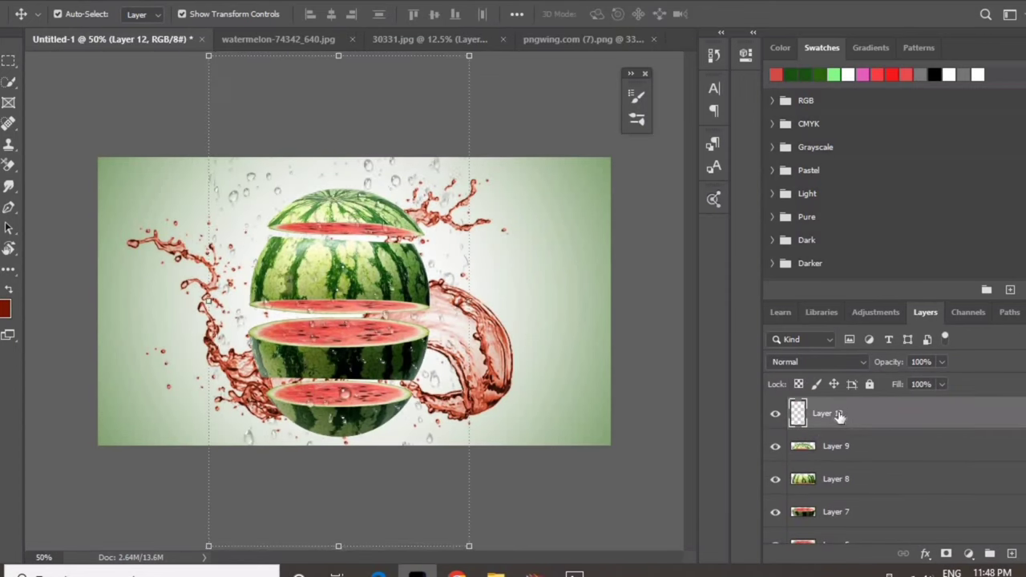
pyautogui.hotkey('shift', 'Right')
pyautogui.hotkey('shift', 'Right')
pyautogui.hotkey('shift', 'Down')
pyautogui.hotkey('shift', 'Down')
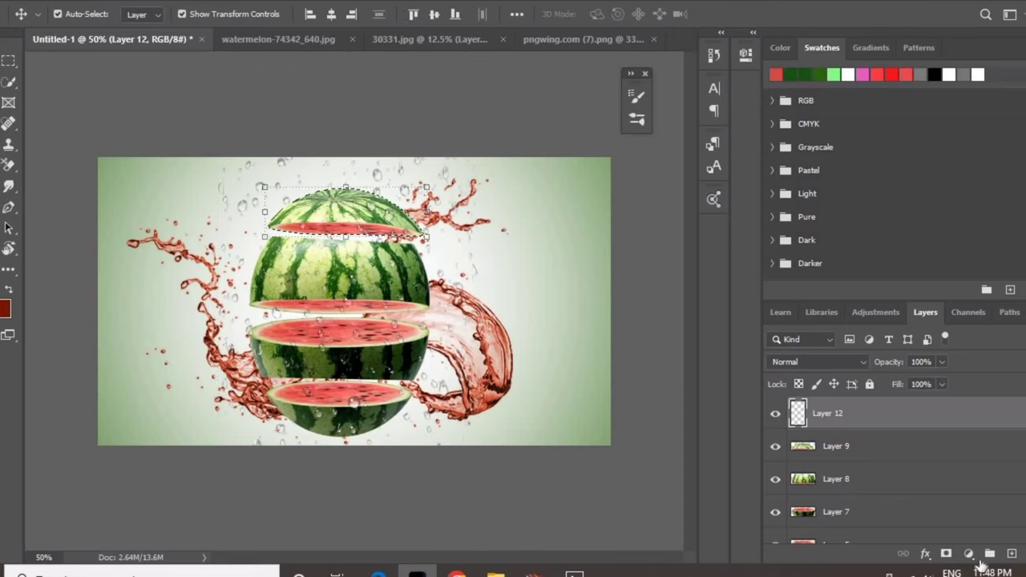
# Add an inverted layer mask to Layer 12 and load the top slice's selection.
pyautogui.keyDown('alt'); pyautogui.click(945, 553); pyautogui.keyUp('alt')
pyautogui.hotkey('ctrl', 'i')
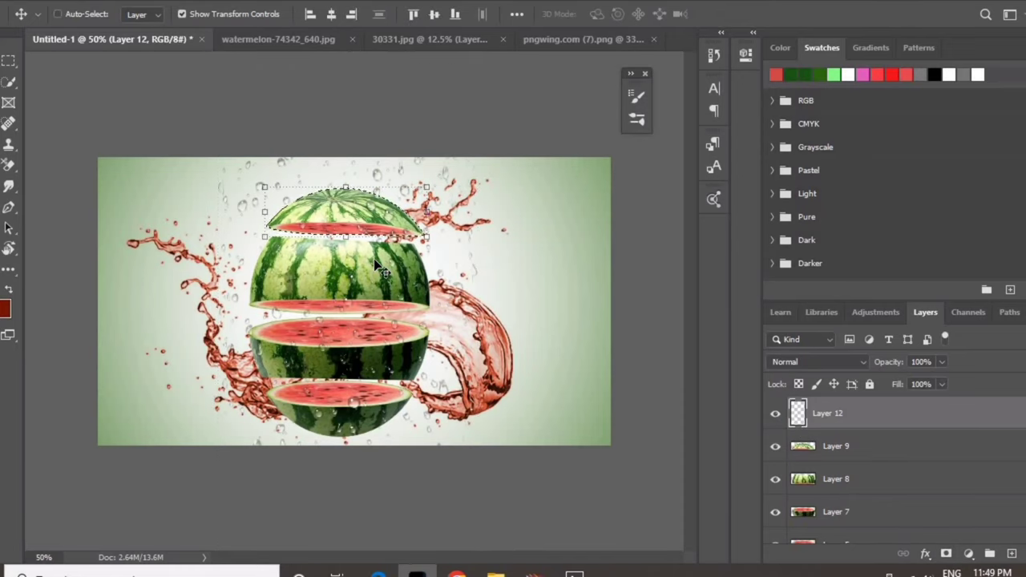
pyautogui.keyDown('ctrl'); pyautogui.click(802, 446); pyautogui.keyUp('ctrl')
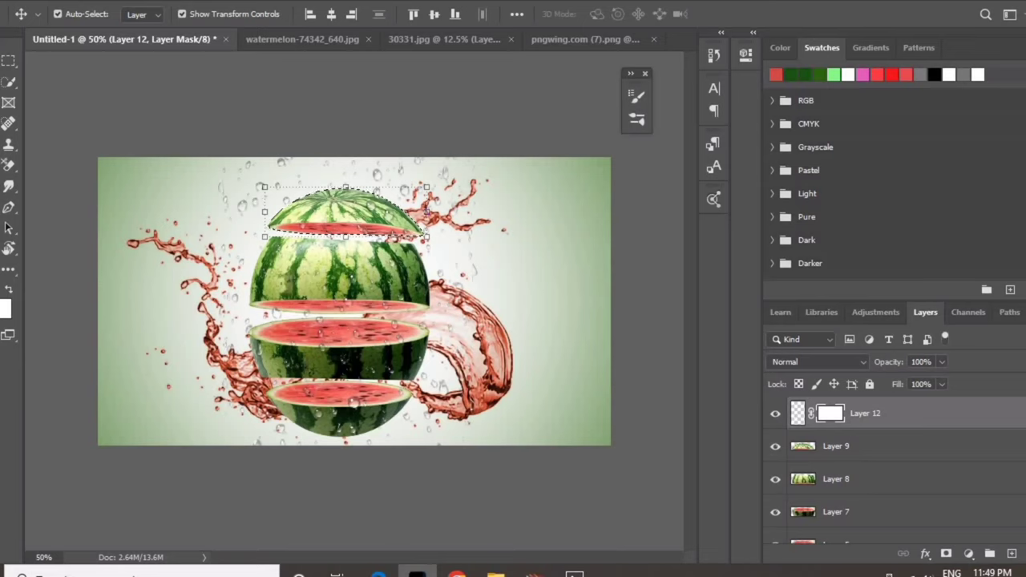
# Shift the water droplets layer further down over the watermelon.
pyautogui.press('b')
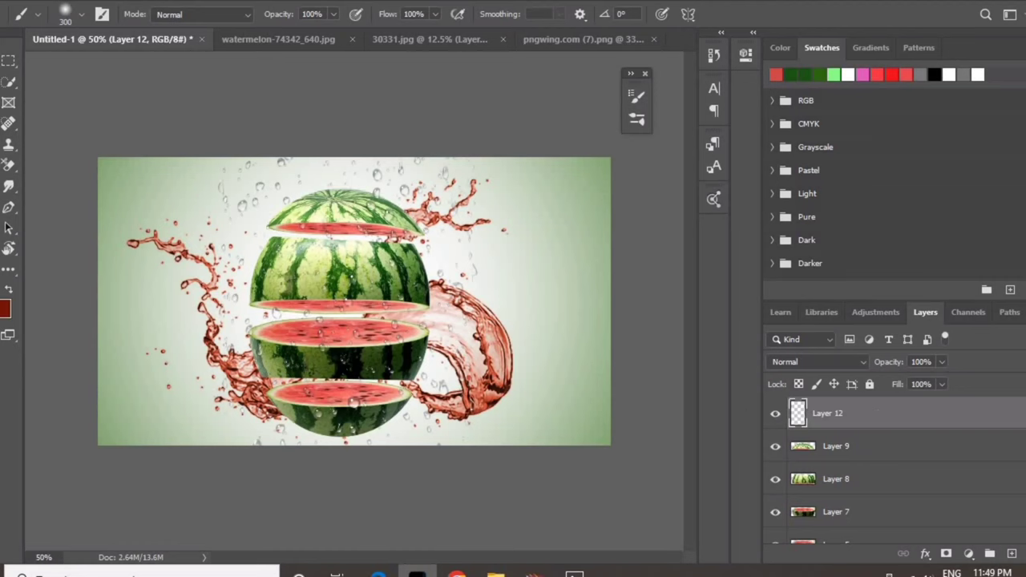
pyautogui.press('v')
pyautogui.moveTo(373, 174); pyautogui.dragTo(376, 231)
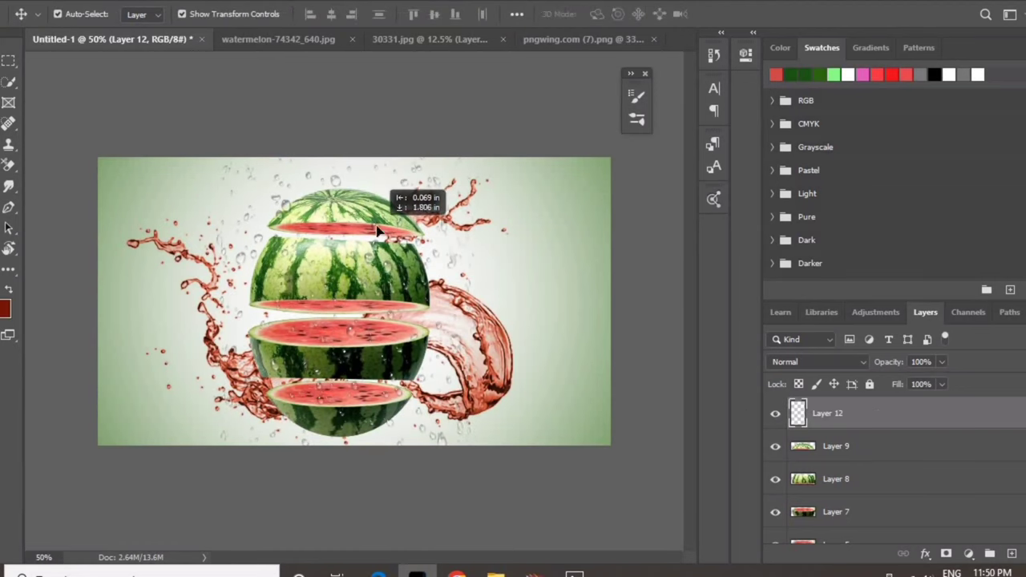
# Give Layer 12 a black mask, paint it with black, then deselect.
pyautogui.click(946, 553)
pyautogui.hotkey('ctrl', 'i')
pyautogui.press('b')
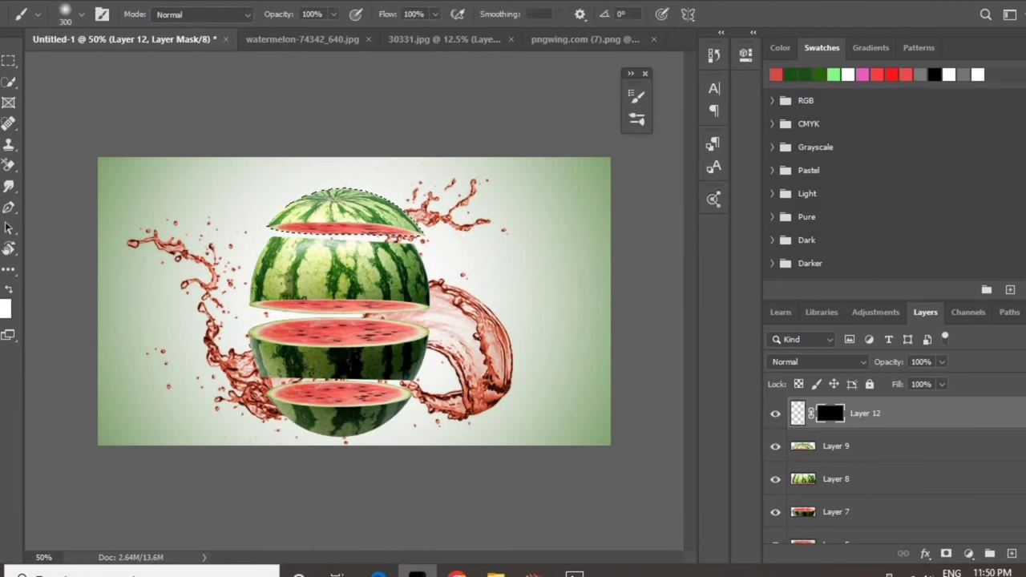
pyautogui.press('x')
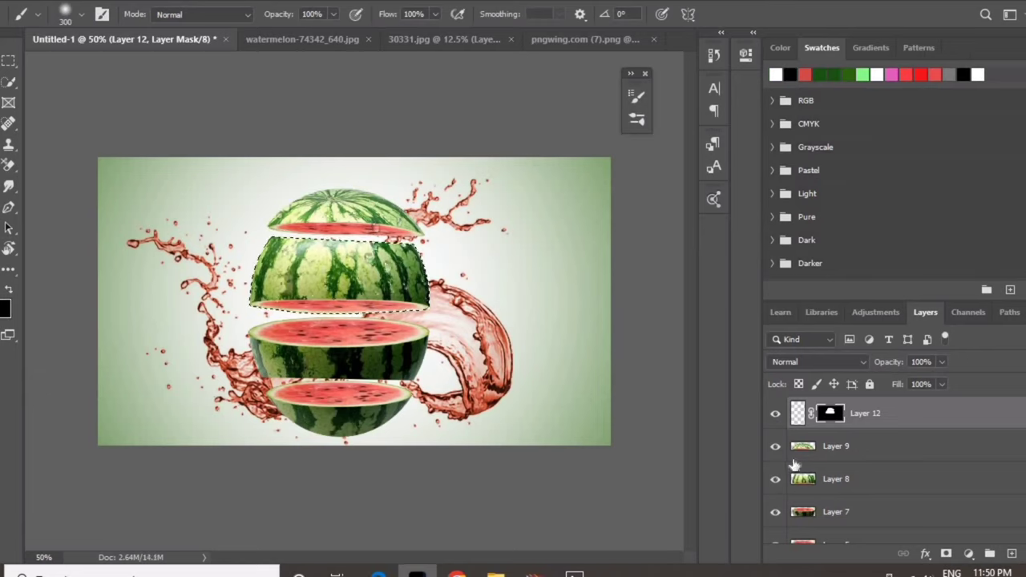
pyautogui.hotkey('ctrl', 'd')
pyautogui.scroll(-2, 784, 479)
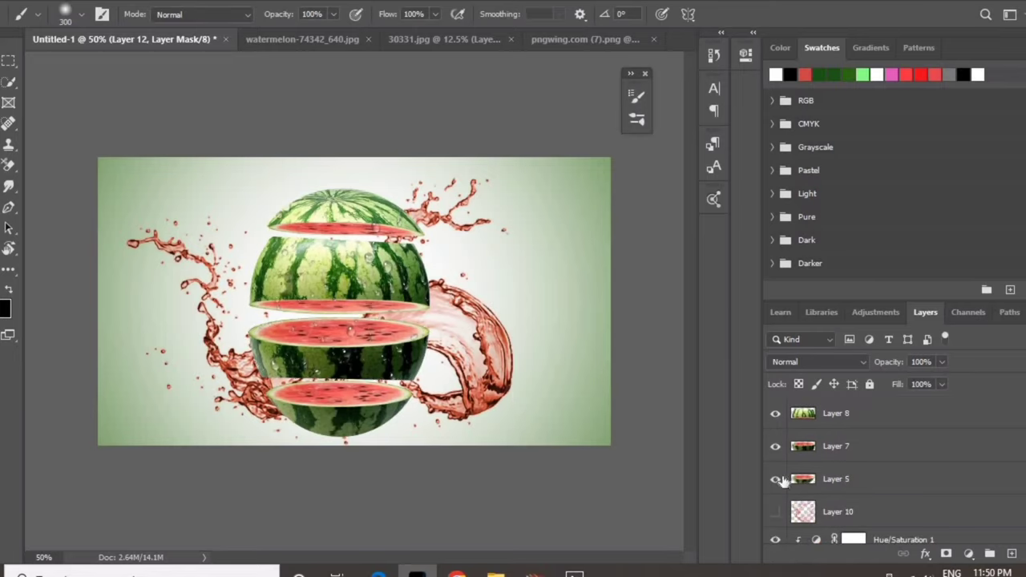